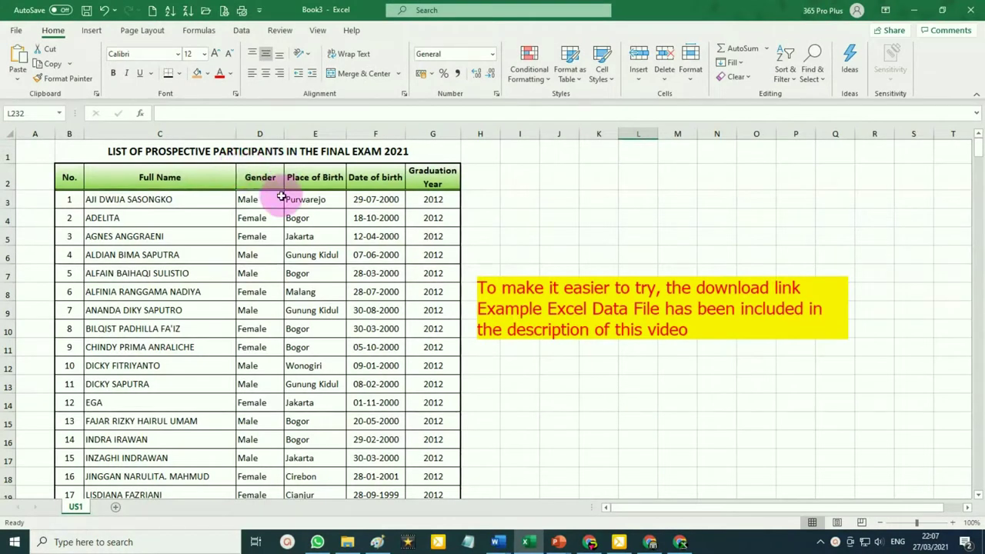
Clear the ??? placeholders from the Male and Female recap cells.
{"action": "left_click", "coordinate": [259, 177]}
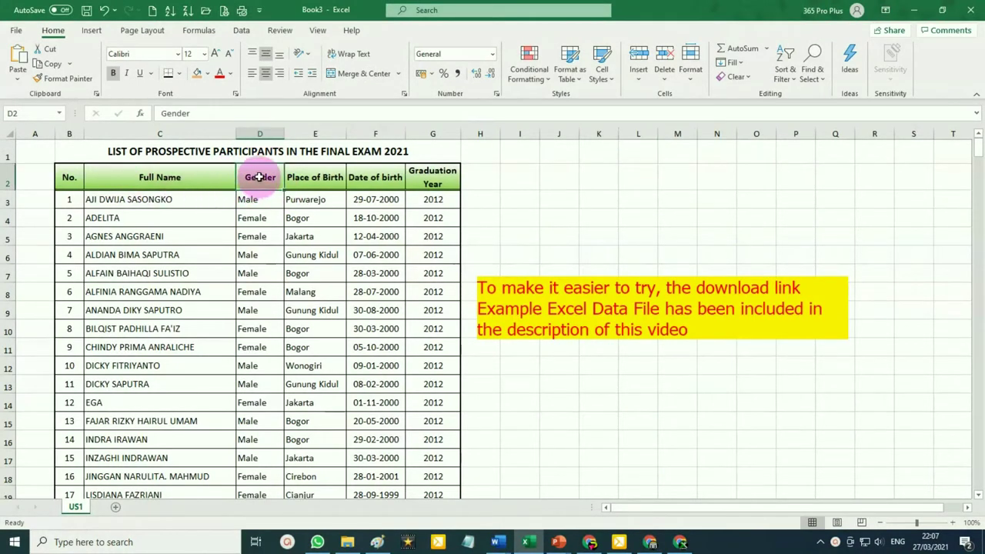
{"action": "mouse_move", "coordinate": [253, 202]}
{"action": "left_mouse_down"}
{"action": "mouse_move", "coordinate": [262, 534]}
{"action": "mouse_move", "coordinate": [259, 393]}
{"action": "left_mouse_up"}
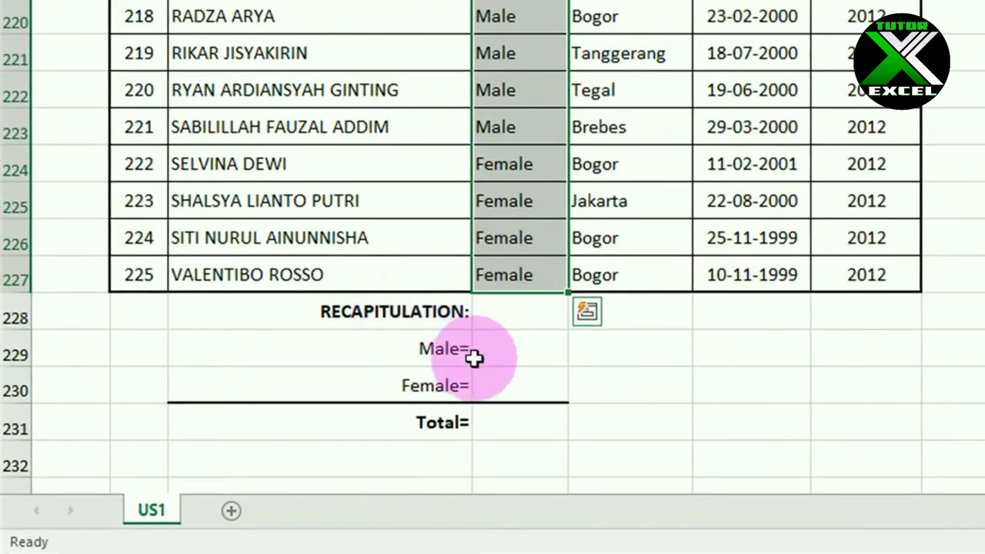
{"action": "left_click", "coordinate": [513, 355]}
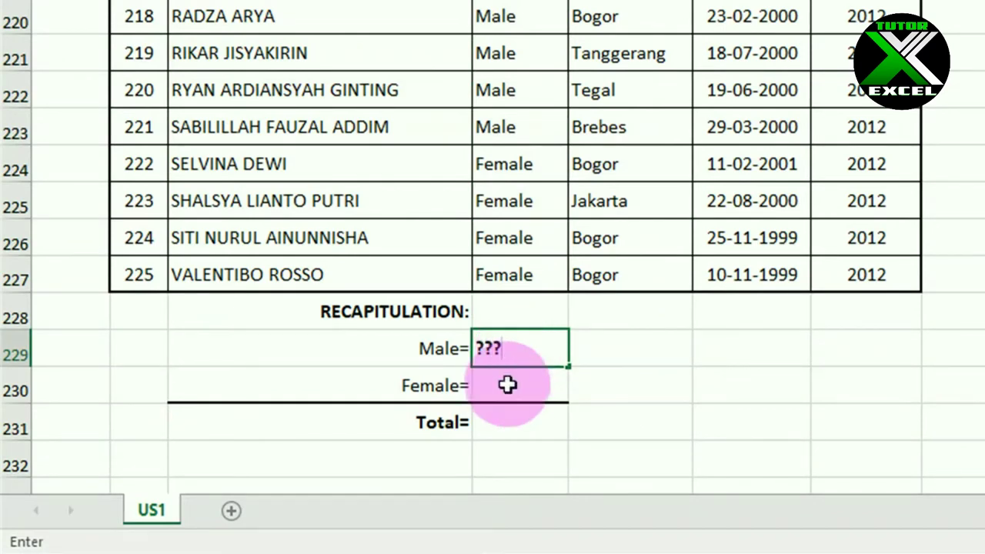
{"action": "left_click", "coordinate": [507, 385]}
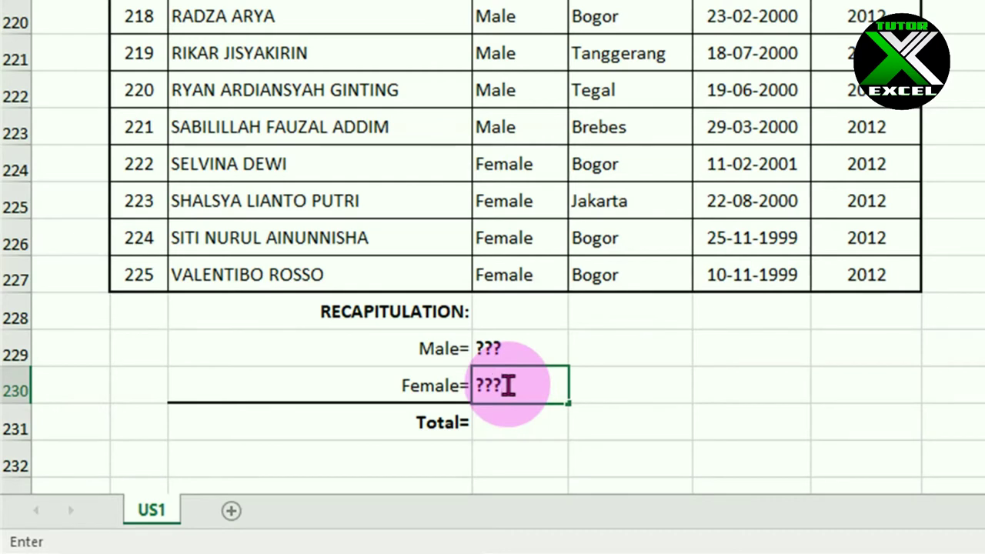
{"action": "left_click", "coordinate": [641, 374]}
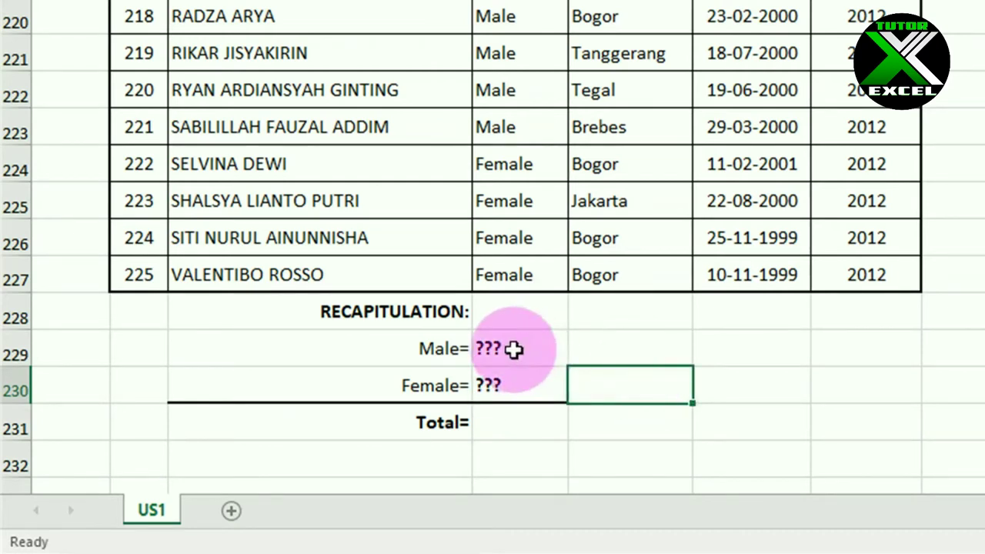
{"action": "left_click_drag", "start_coordinate": [512, 348], "coordinate": [512, 372]}
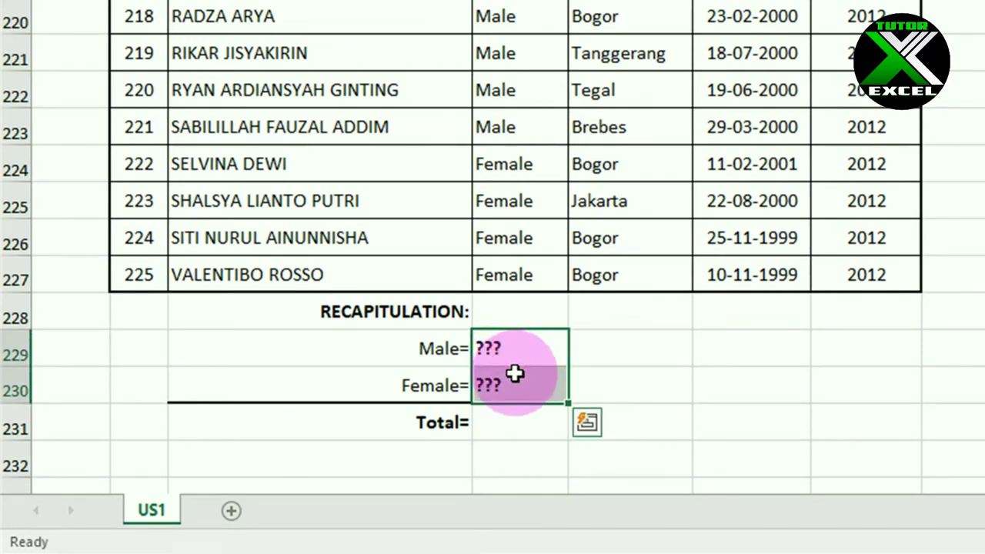
{"action": "key", "text": "Delete"}
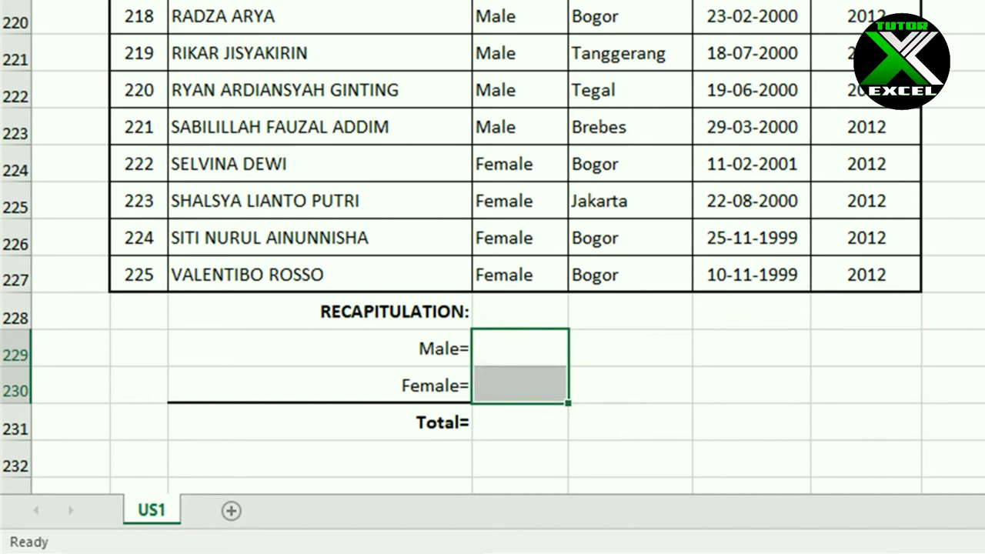
{"action": "key", "text": "ctrl+Home"}
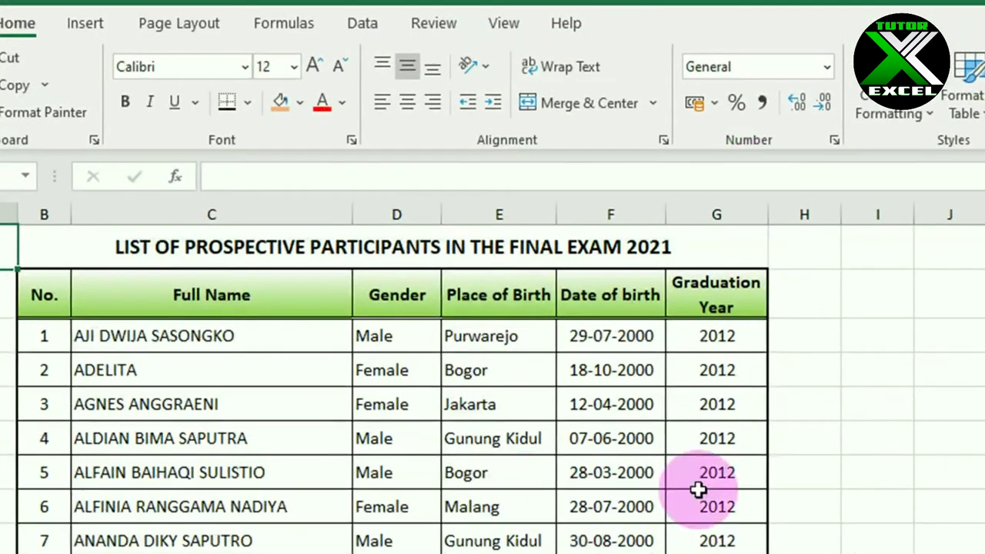
Enter =IF(D3="Male";1;0) in helper cell H3 beside the first participant.
{"action": "left_click", "coordinate": [391, 339]}
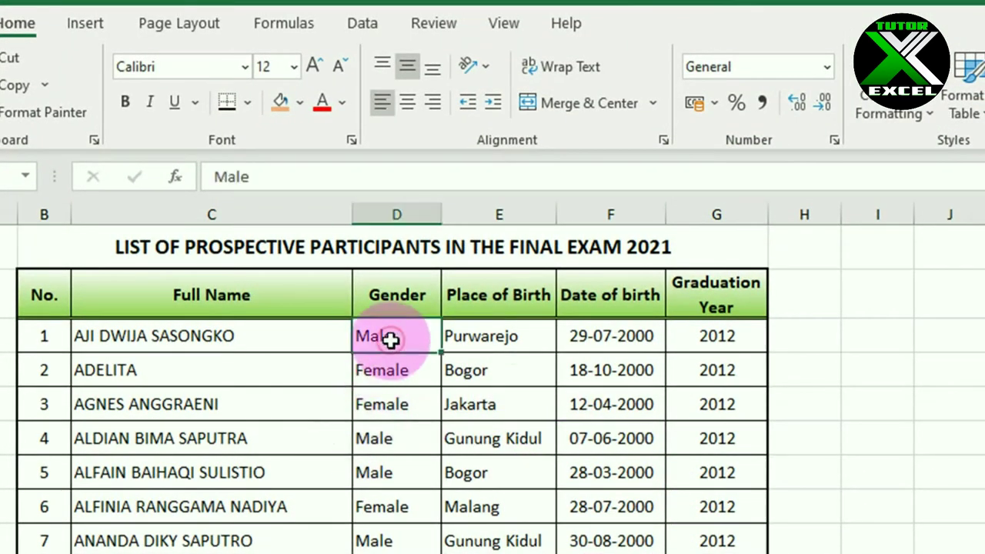
{"action": "left_click", "coordinate": [819, 341]}
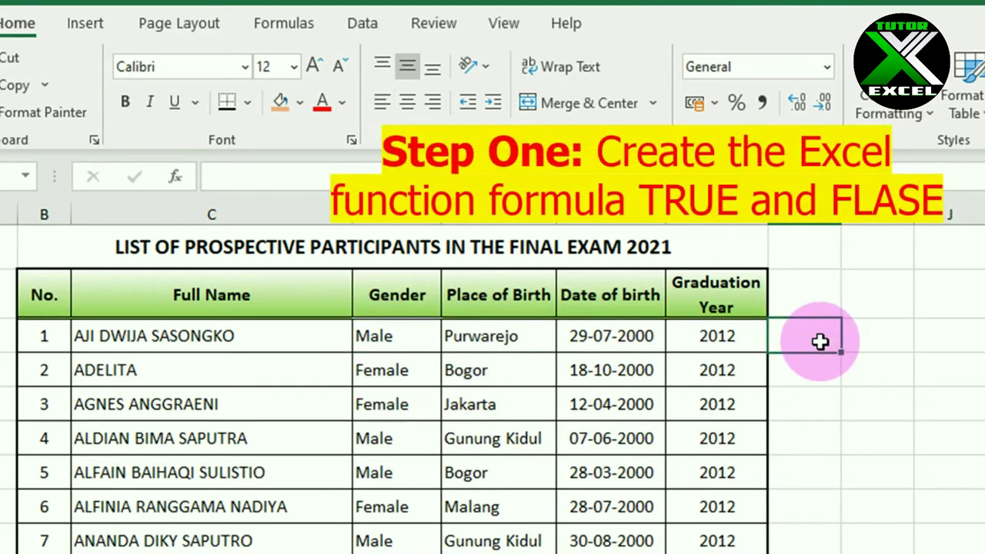
{"action": "type", "text": "="}
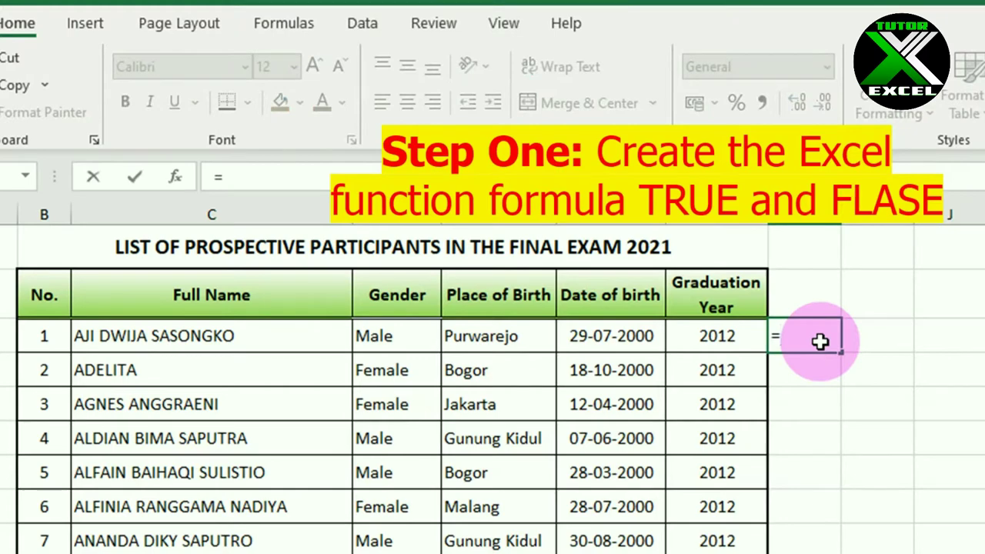
{"action": "type", "text": "IF"}
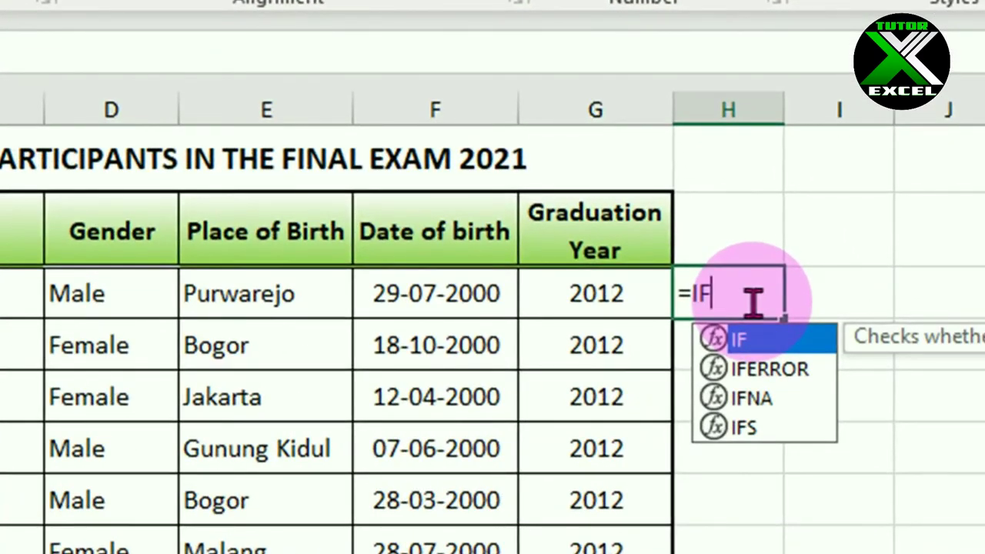
{"action": "type", "text": "("}
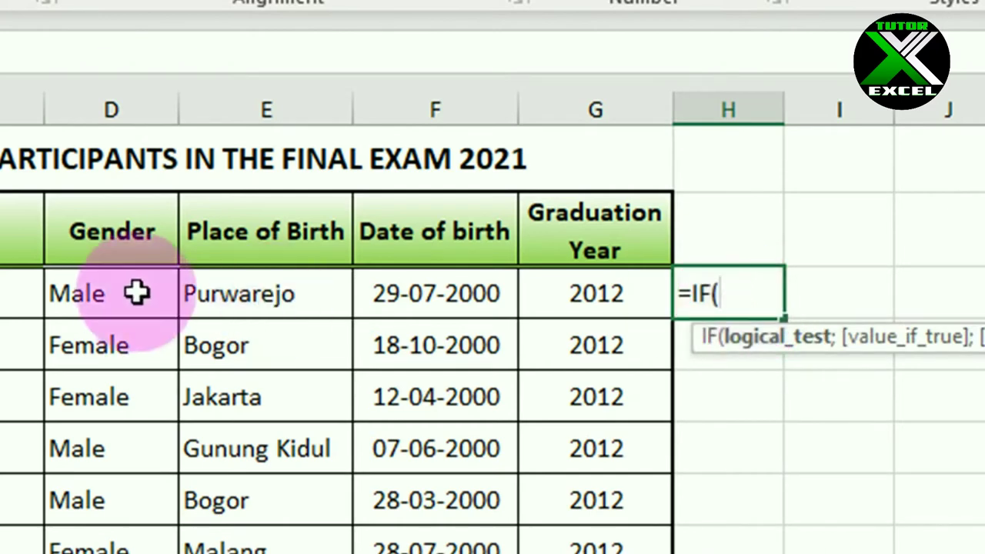
{"action": "left_click", "coordinate": [94, 293]}
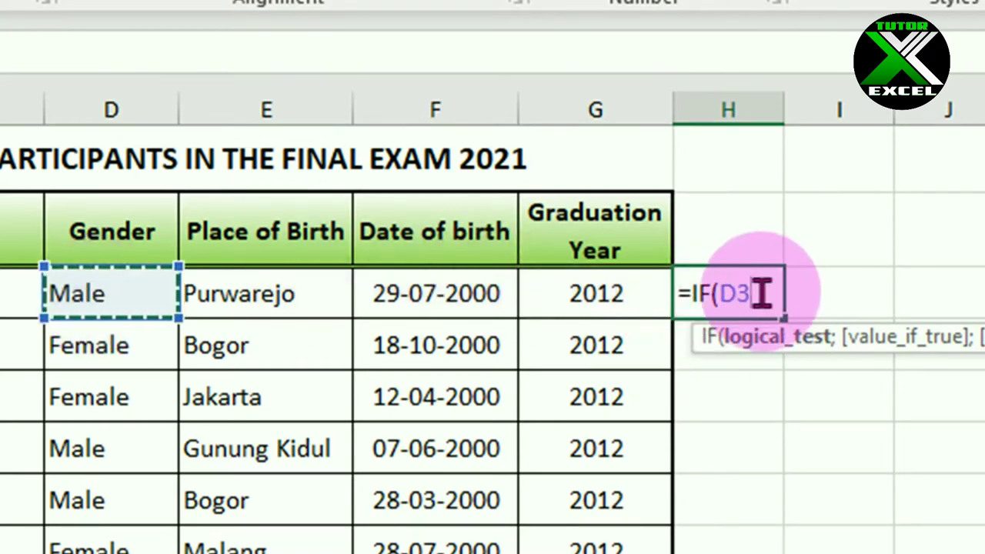
{"action": "type", "text": "=\"Male"}
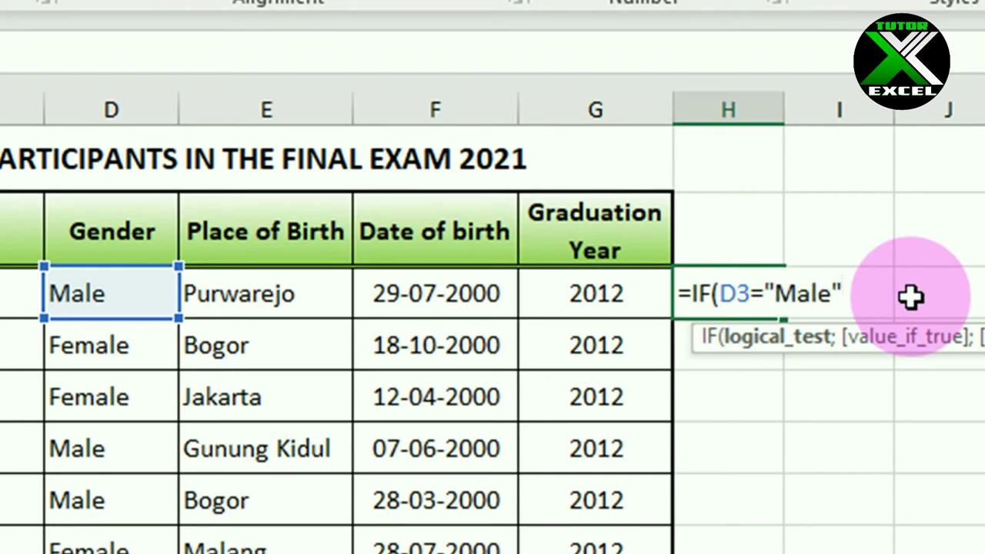
{"action": "type", "text": ";1"}
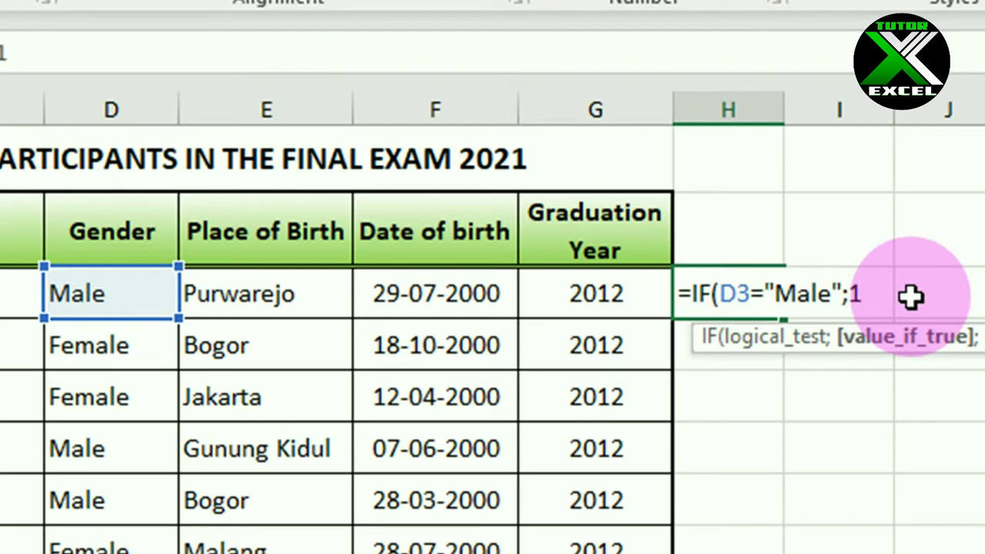
{"action": "type", "text": ";0"}
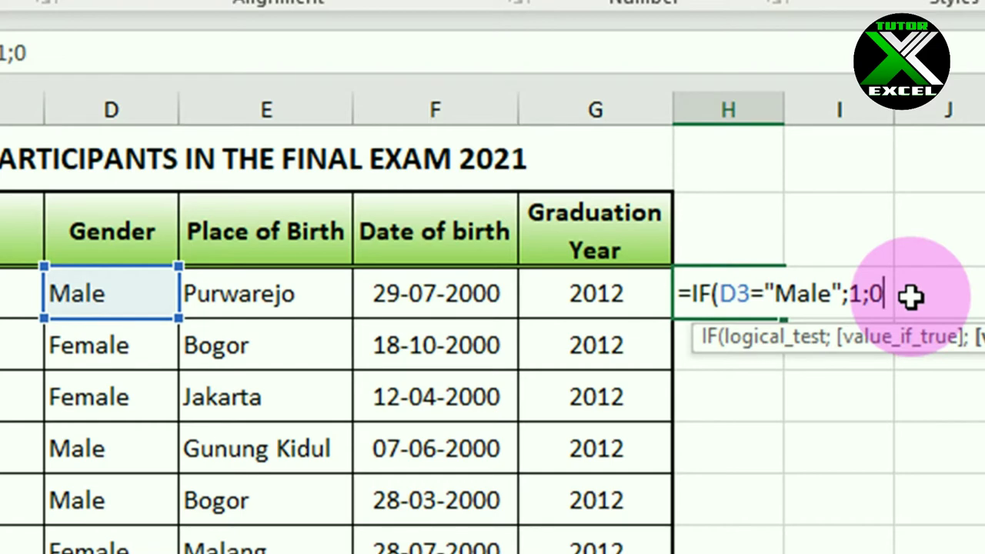
{"action": "type", "text": ")"}
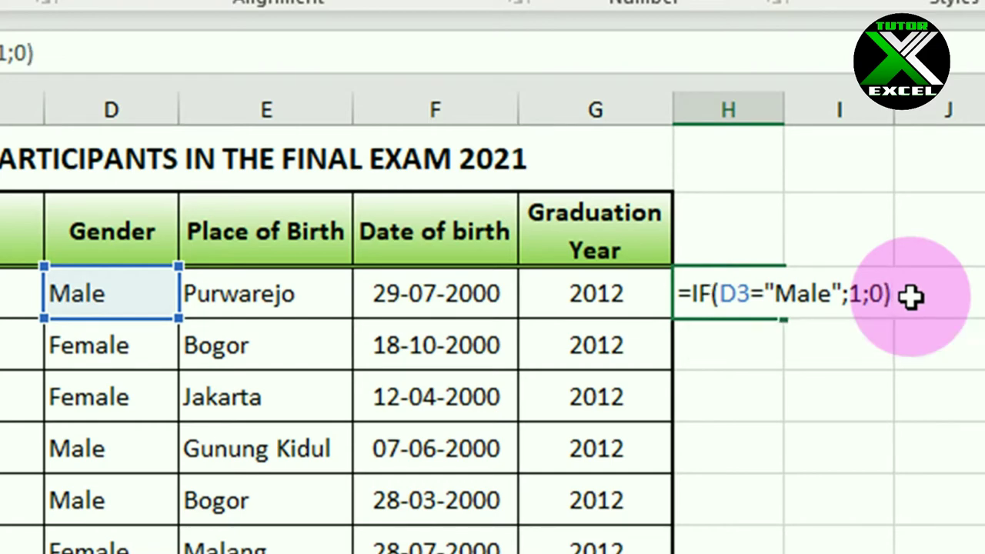
{"action": "key", "text": "Return"}
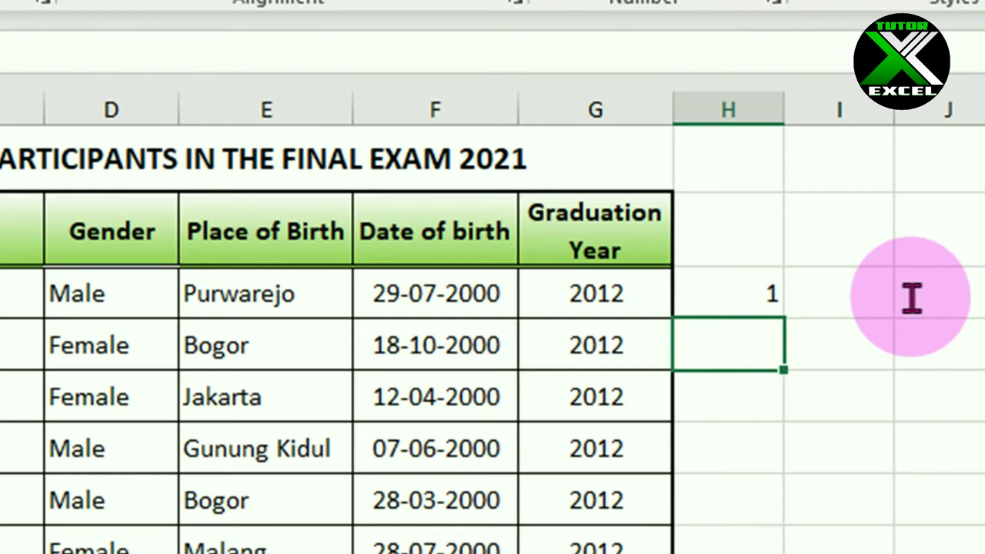
Fill the H3 IF formula down helper column H for every participant row.
{"action": "left_click", "coordinate": [752, 297]}
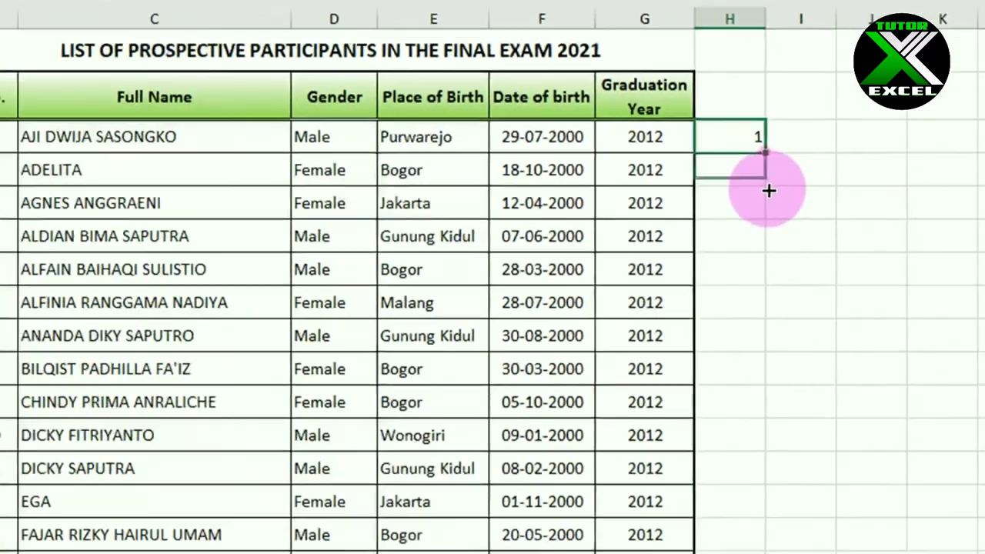
{"action": "mouse_move", "coordinate": [785, 319]}
{"action": "left_mouse_down"}
{"action": "mouse_move", "coordinate": [760, 107]}
{"action": "mouse_move", "coordinate": [715, 396]}
{"action": "left_mouse_up"}
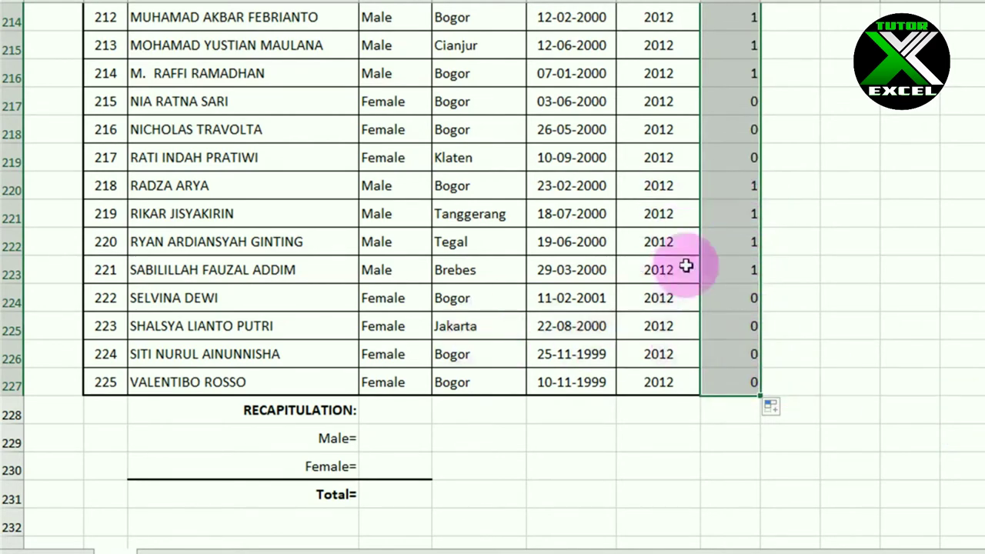
{"action": "scroll", "coordinate": [700, 149], "scroll_direction": "up", "scroll_amount": 5}
{"action": "scroll", "coordinate": [700, 150], "scroll_direction": "up", "scroll_amount": 16}
{"action": "scroll", "coordinate": [699, 149], "scroll_direction": "up", "scroll_amount": 20}
{"action": "scroll", "coordinate": [699, 150], "scroll_direction": "up", "scroll_amount": 4}
{"action": "scroll", "coordinate": [700, 149], "scroll_direction": "up", "scroll_amount": 1}
{"action": "left_click", "coordinate": [786, 100]}
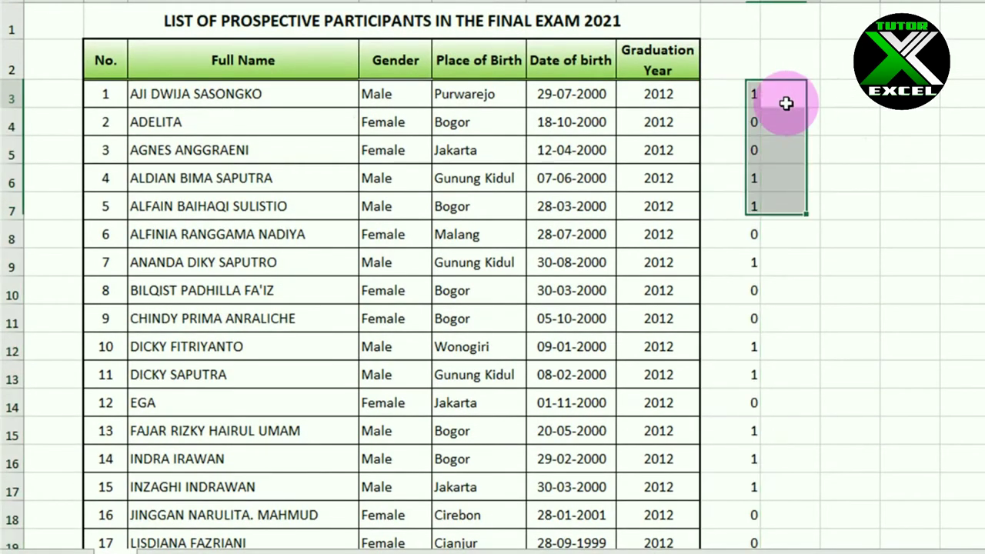
Verify the helper column shows 1 beside Male participants and 0 beside Female ones.
{"action": "left_click", "coordinate": [378, 96]}
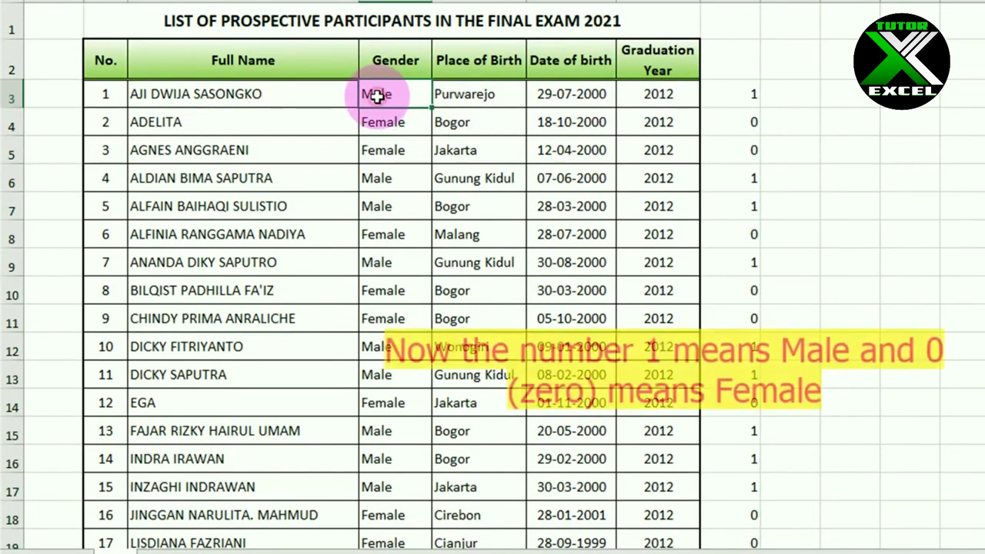
{"action": "left_click", "coordinate": [739, 96]}
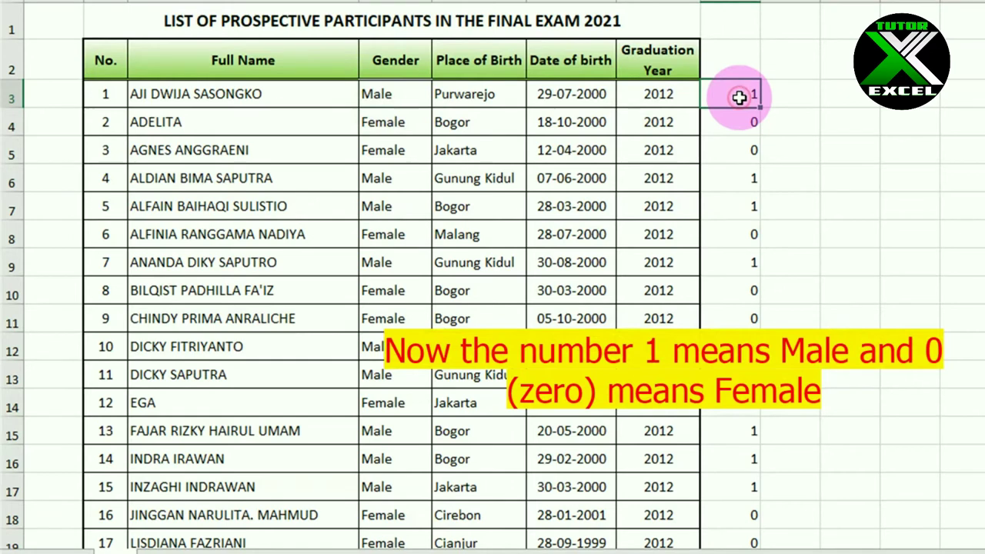
{"action": "left_click", "coordinate": [394, 125]}
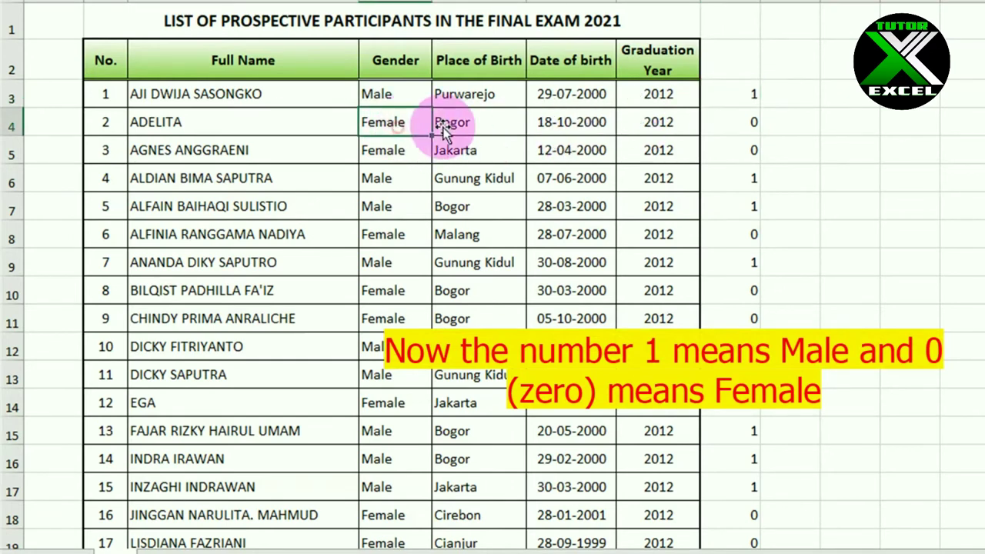
{"action": "left_click", "coordinate": [745, 127]}
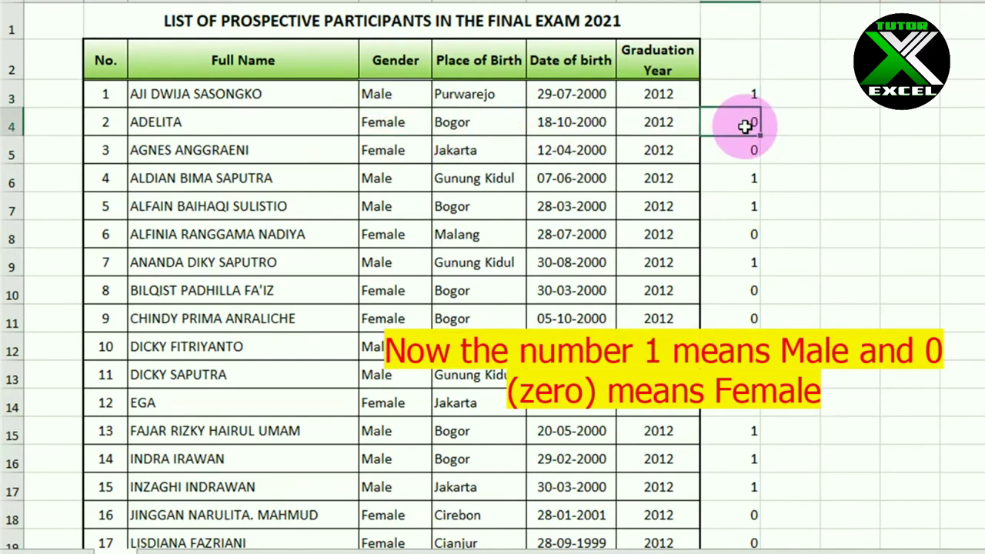
{"action": "left_click", "coordinate": [395, 185]}
{"action": "left_click", "coordinate": [756, 185]}
{"action": "left_click", "coordinate": [382, 235]}
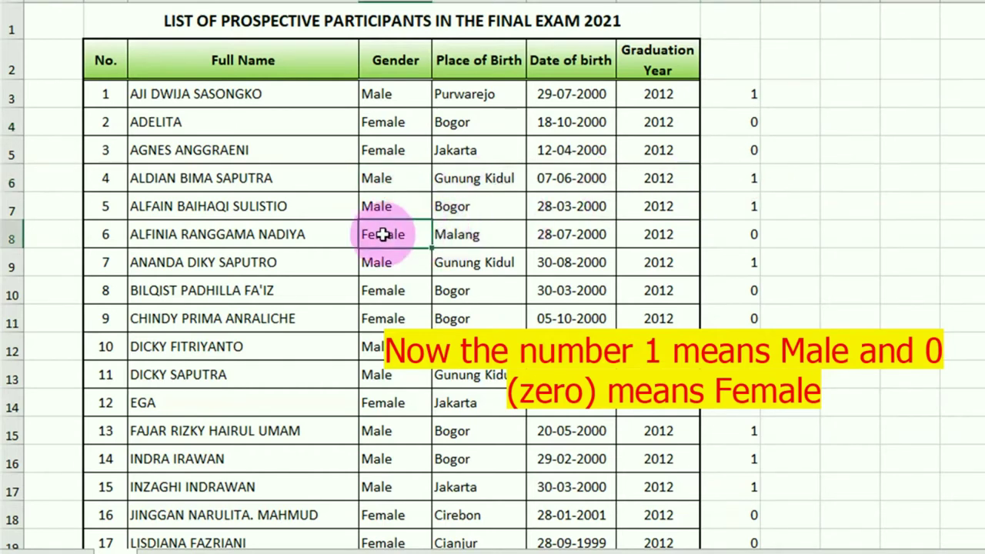
{"action": "left_click", "coordinate": [748, 235]}
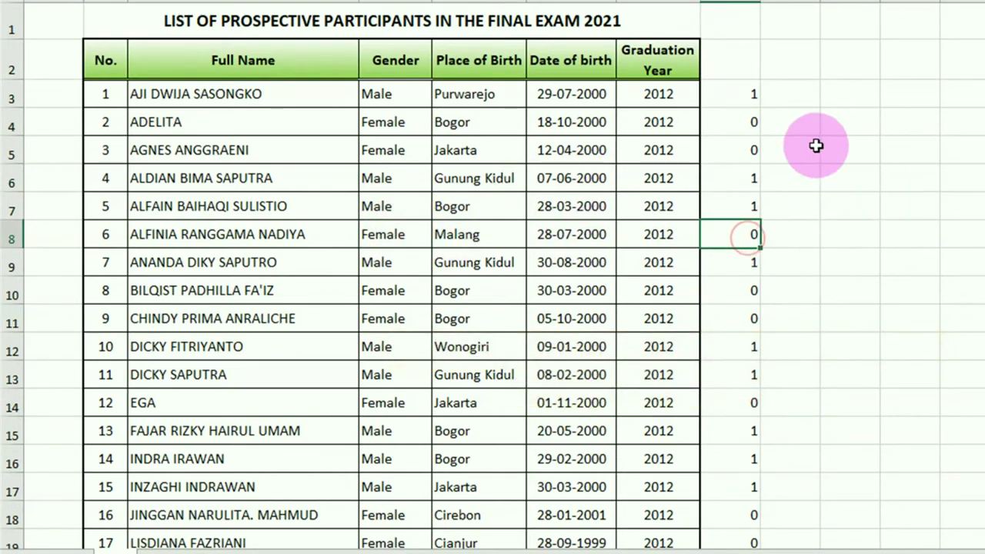
{"action": "left_click", "coordinate": [734, 94]}
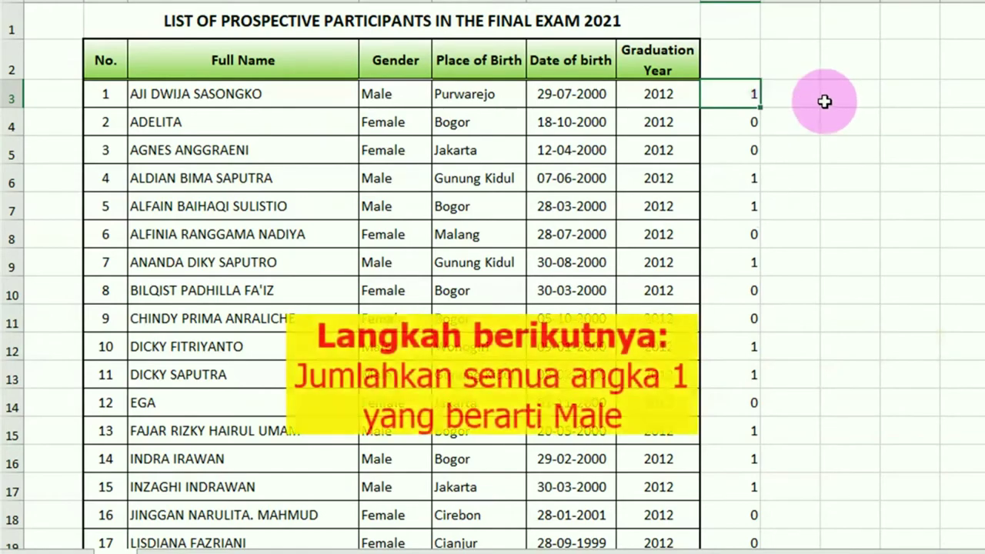
AutoSum H3:H227 into H228 with =SUM(H3:H227), giving 99 male participants.
{"action": "left_click_drag", "start_coordinate": [718, 92], "coordinate": [728, 94]}
{"action": "left_click_drag", "start_coordinate": [741, 504], "coordinate": [743, 446]}
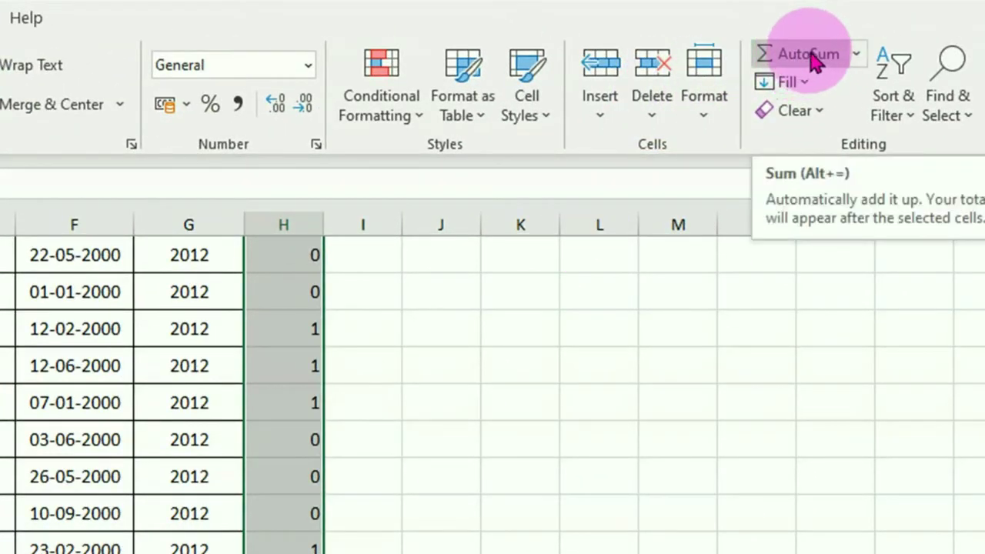
{"action": "left_click", "coordinate": [859, 59]}
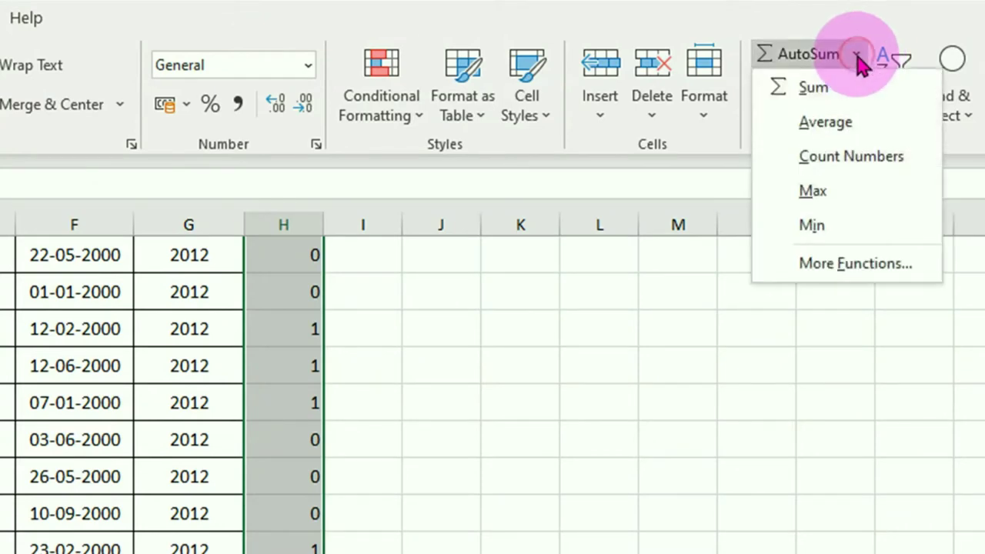
{"action": "left_click", "coordinate": [820, 91]}
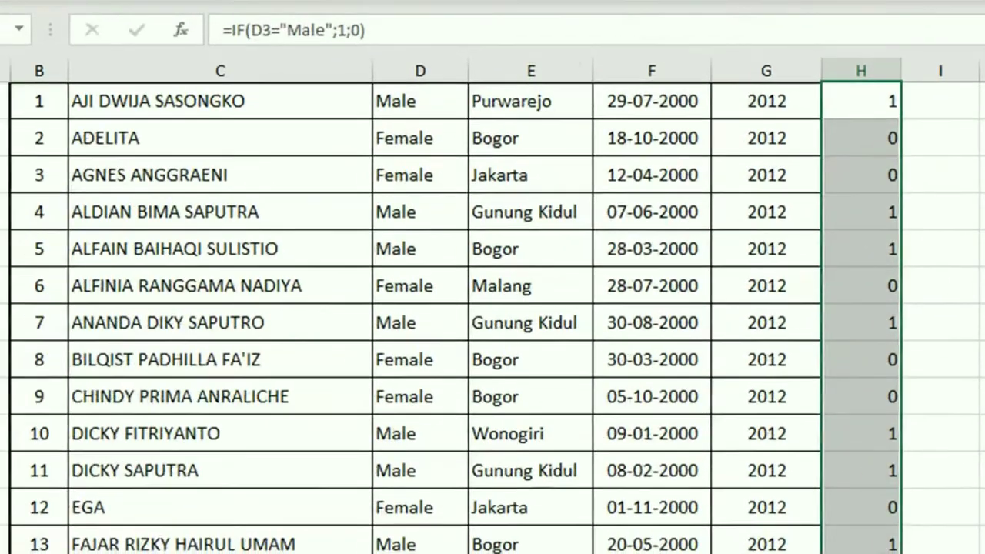
{"action": "scroll", "coordinate": [492, 323], "scroll_direction": "down", "scroll_amount": 15}
{"action": "scroll", "coordinate": [493, 323], "scroll_direction": "down", "scroll_amount": 20}
{"action": "scroll", "coordinate": [493, 323], "scroll_direction": "down", "scroll_amount": 11}
{"action": "scroll", "coordinate": [492, 324], "scroll_direction": "down", "scroll_amount": 13}
{"action": "scroll", "coordinate": [492, 323], "scroll_direction": "down", "scroll_amount": 17}
{"action": "scroll", "coordinate": [492, 324], "scroll_direction": "up", "scroll_amount": 5}
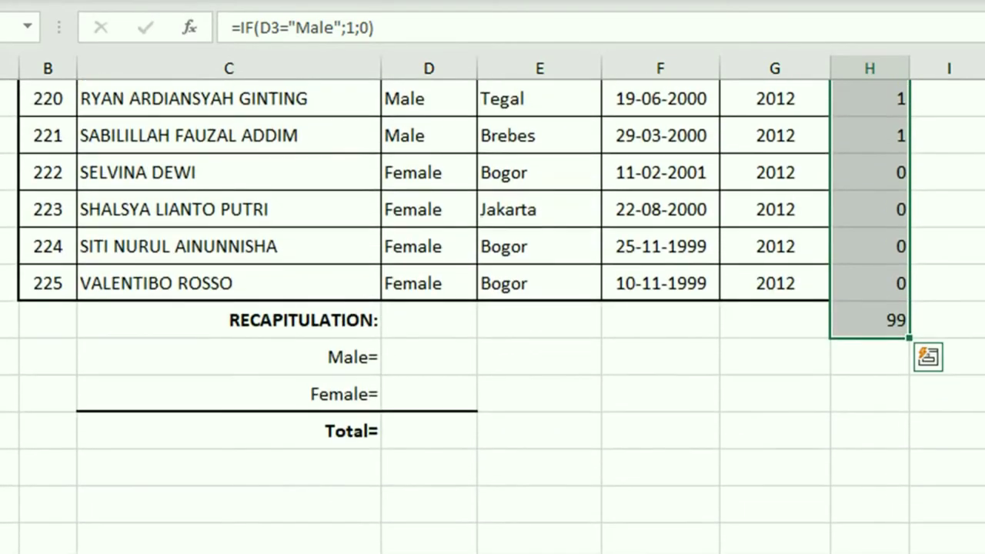
{"action": "left_click", "coordinate": [878, 323]}
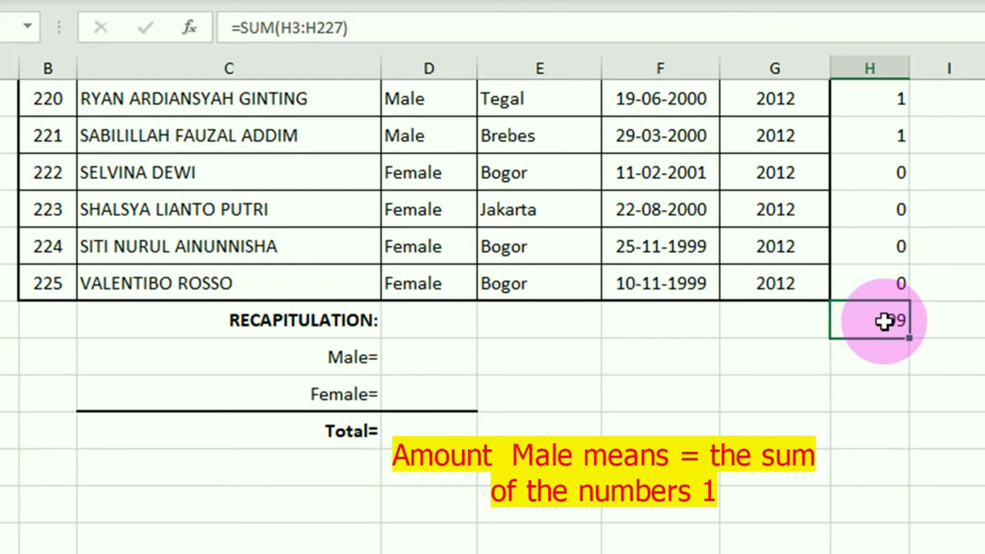
Link the Male= recap cell D229 to the 99 total with =H228.
{"action": "left_click", "coordinate": [335, 355]}
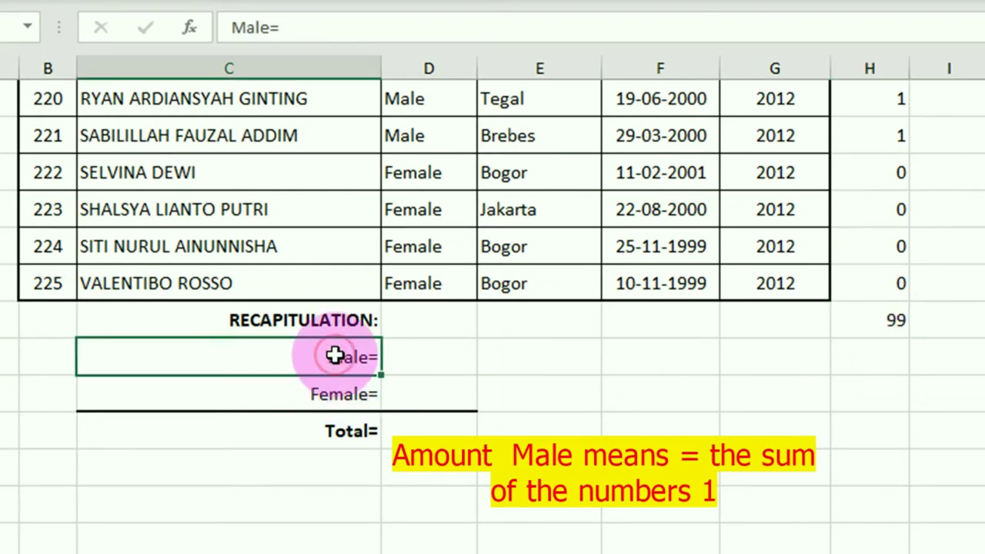
{"action": "left_click", "coordinate": [425, 358]}
{"action": "type", "text": "="}
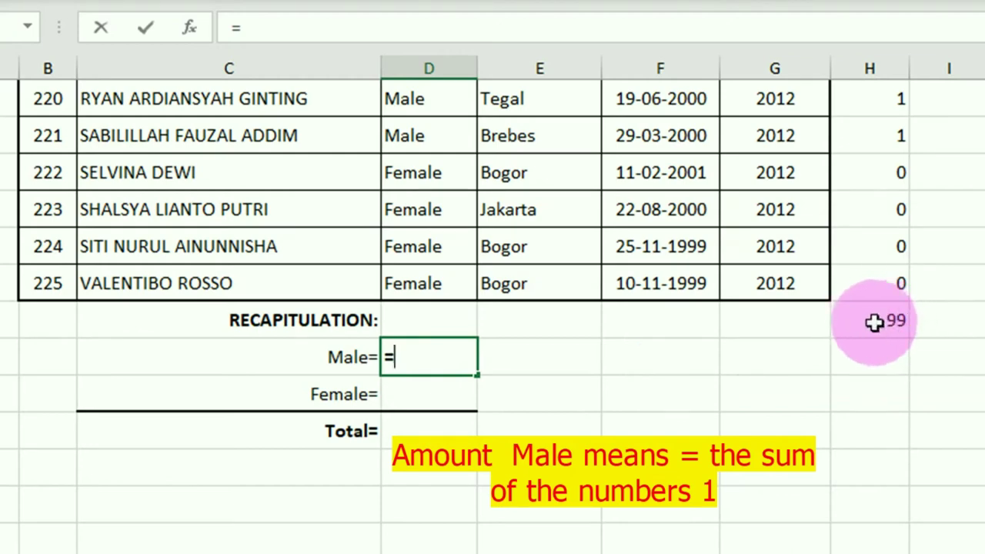
{"action": "left_click", "coordinate": [877, 323]}
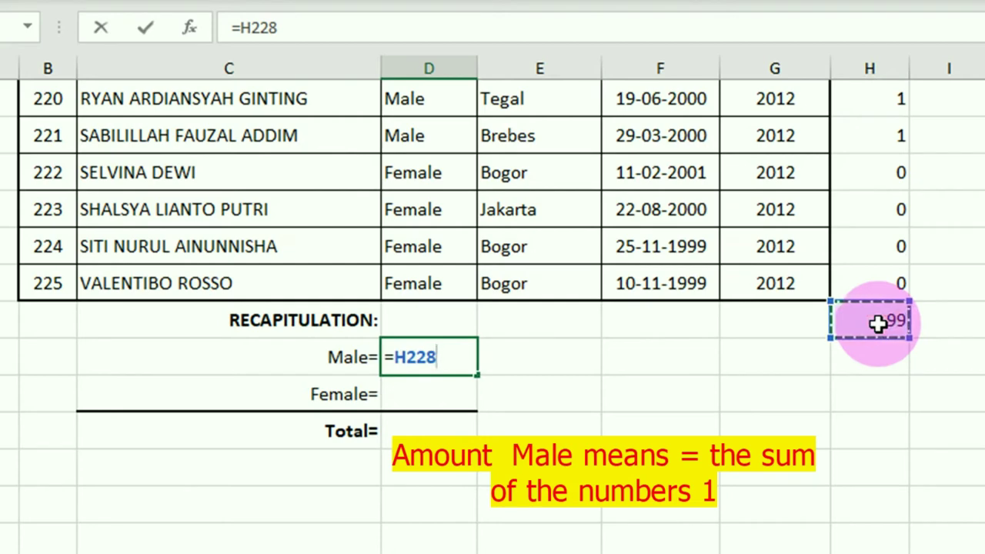
{"action": "key", "text": "Return"}
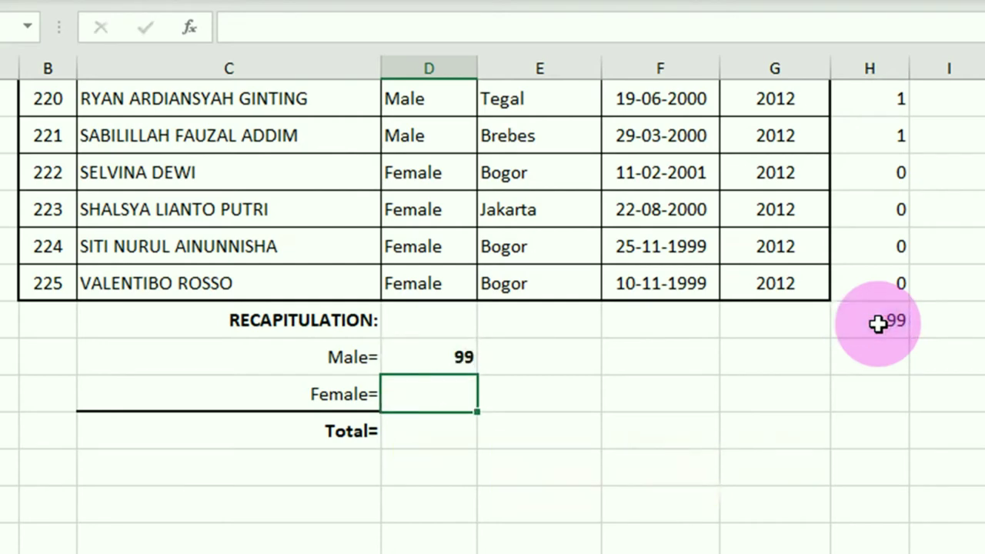
Set Female= in D230 to =B227-D229, the last serial number minus the Male count.
{"action": "left_click", "coordinate": [331, 389]}
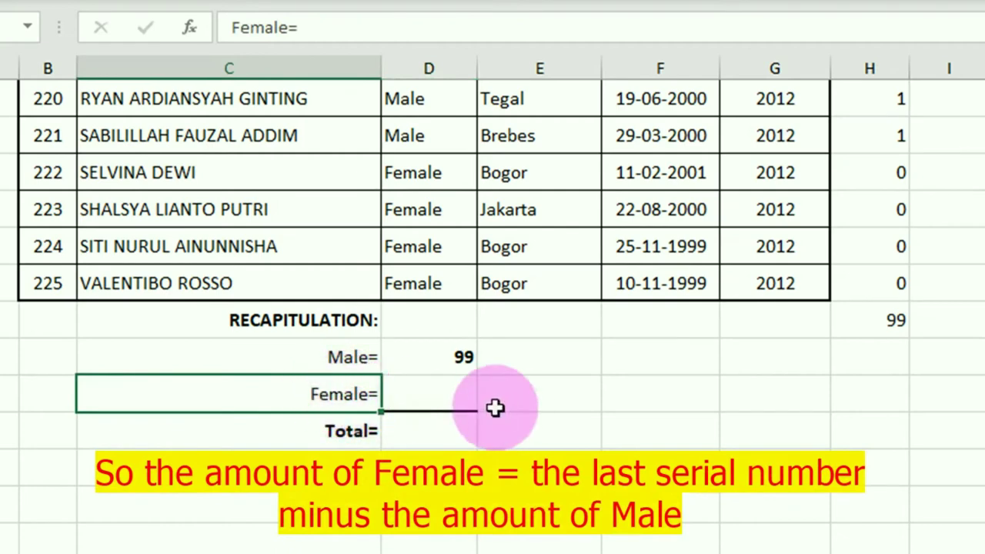
{"action": "left_click", "coordinate": [443, 395]}
{"action": "type", "text": "="}
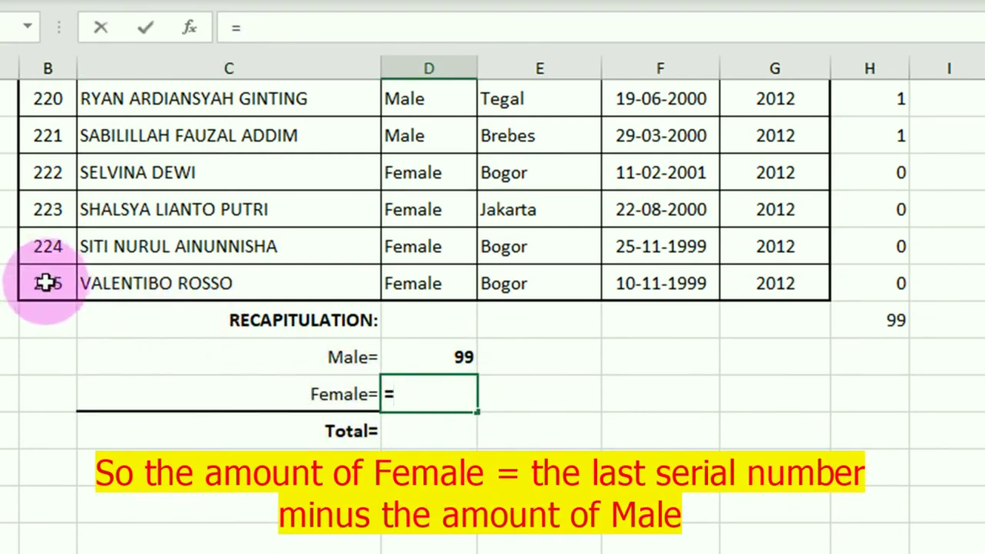
{"action": "left_click", "coordinate": [48, 286]}
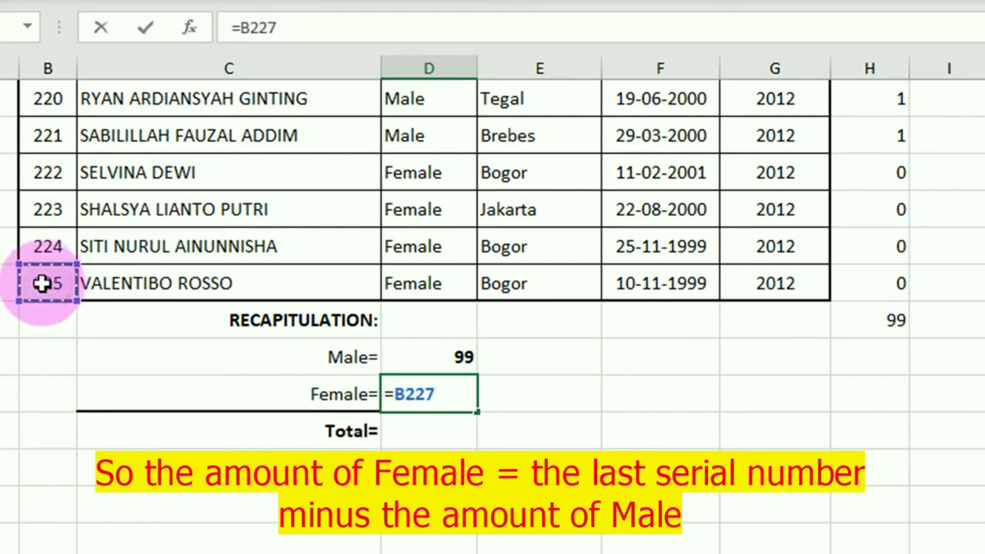
{"action": "type", "text": "-"}
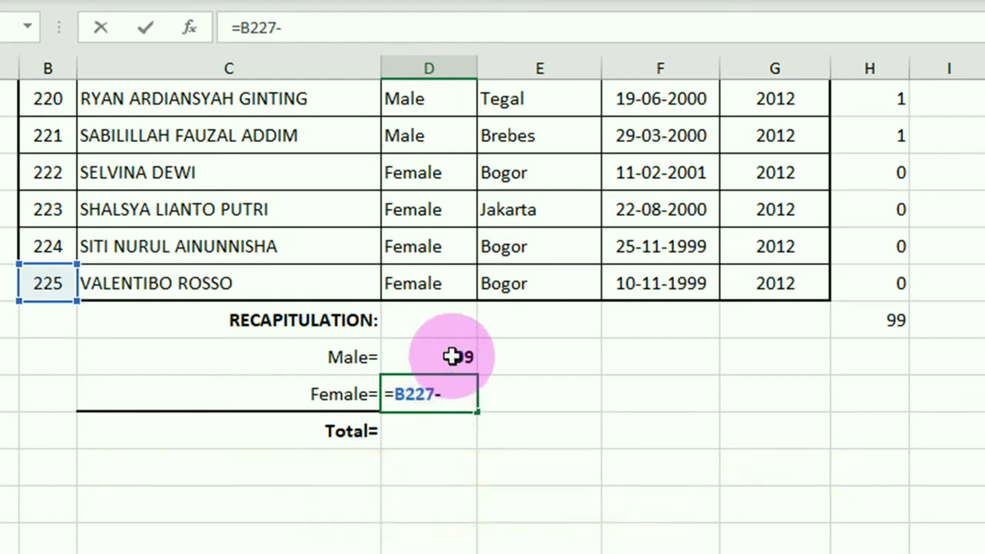
{"action": "left_click", "coordinate": [441, 357]}
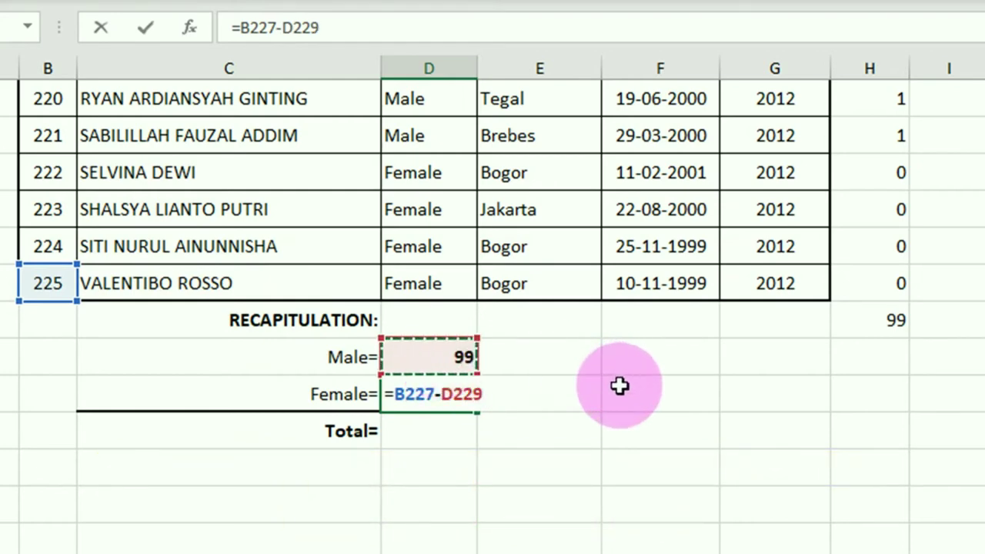
{"action": "key", "text": "Return"}
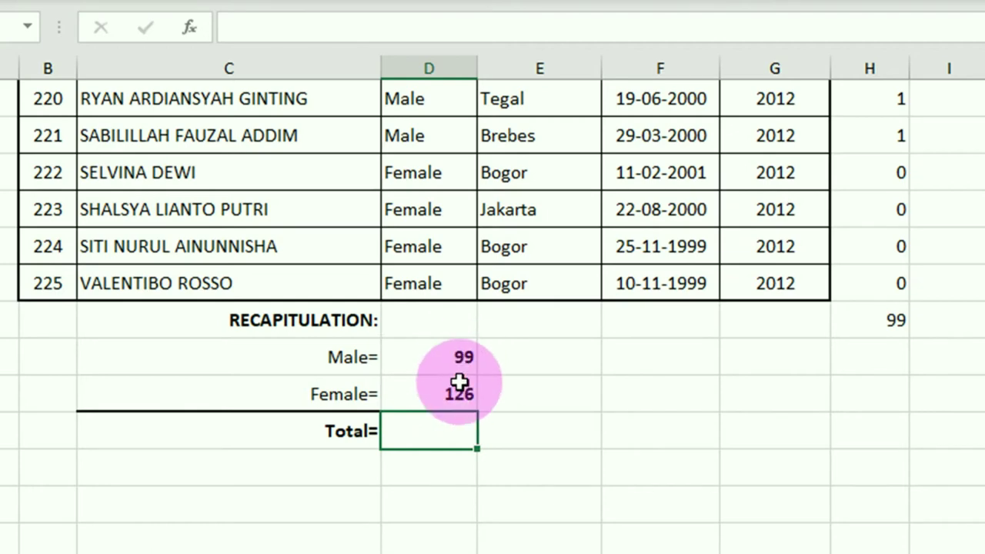
AutoSum D229:D230 into D231 so Total= shows 225.
{"action": "left_click_drag", "start_coordinate": [457, 352], "coordinate": [457, 379]}
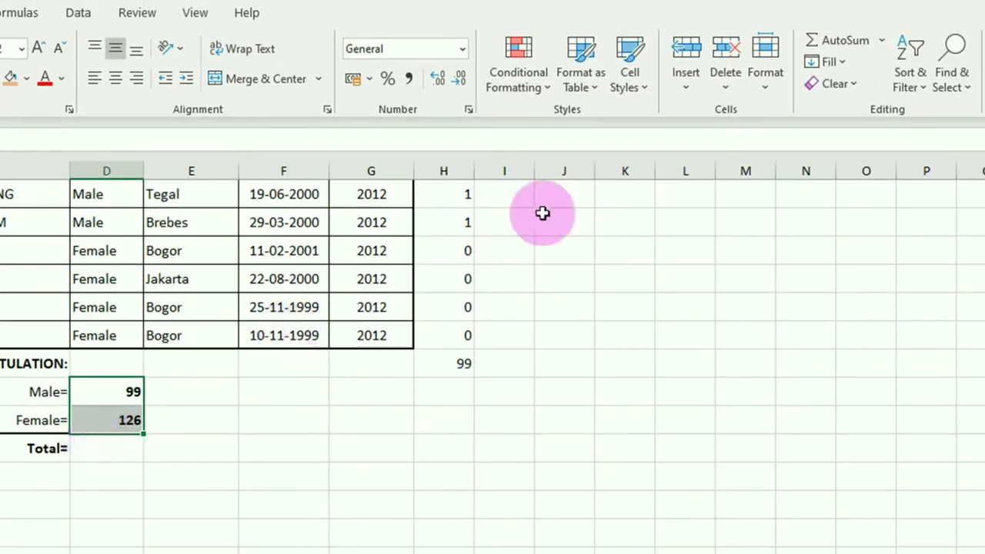
{"action": "left_click", "coordinate": [882, 40]}
{"action": "left_click", "coordinate": [877, 67]}
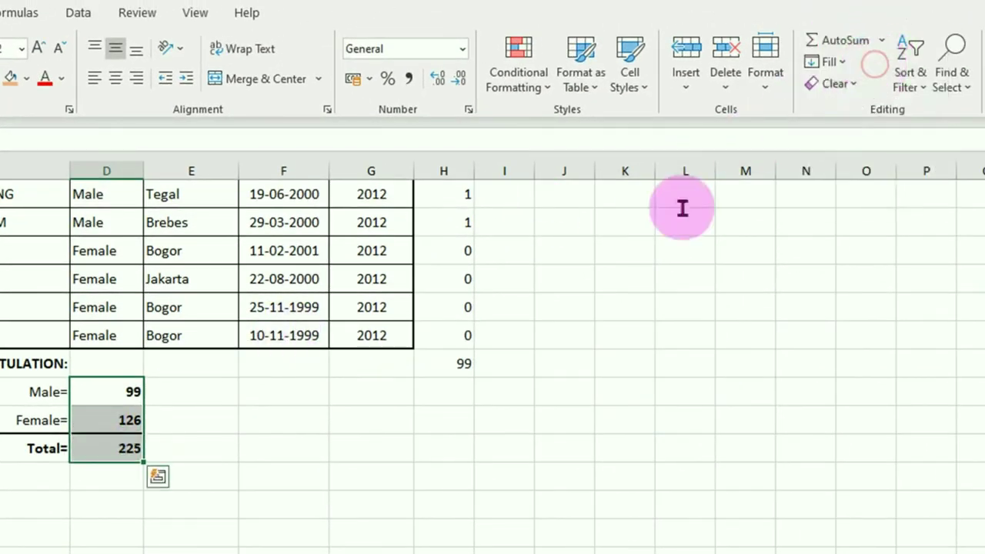
{"action": "left_click", "coordinate": [110, 481]}
{"action": "left_click", "coordinate": [115, 451]}
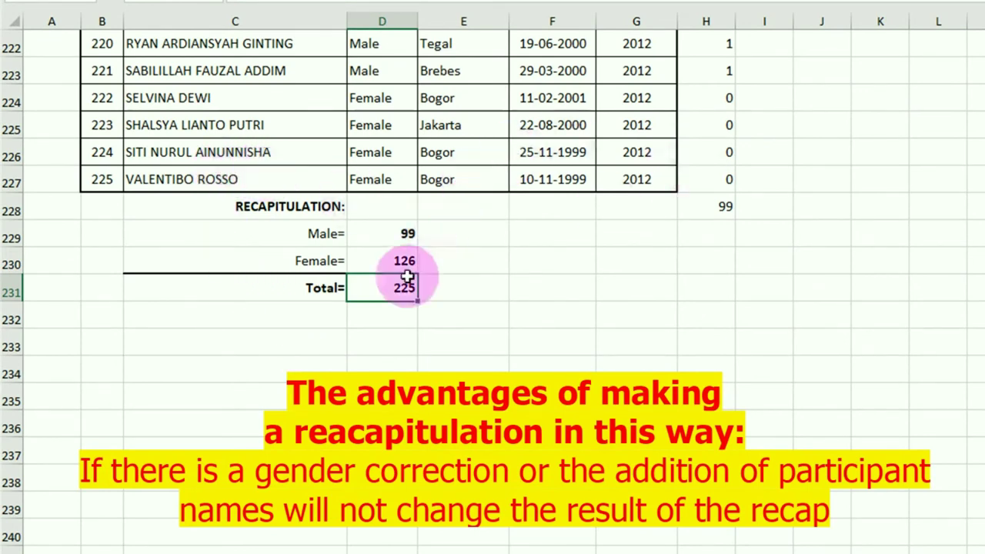
Change the gender in D218 from Female to Male and check the recap's Male count.
{"action": "scroll", "coordinate": [392, 343], "scroll_direction": "up", "scroll_amount": 2}
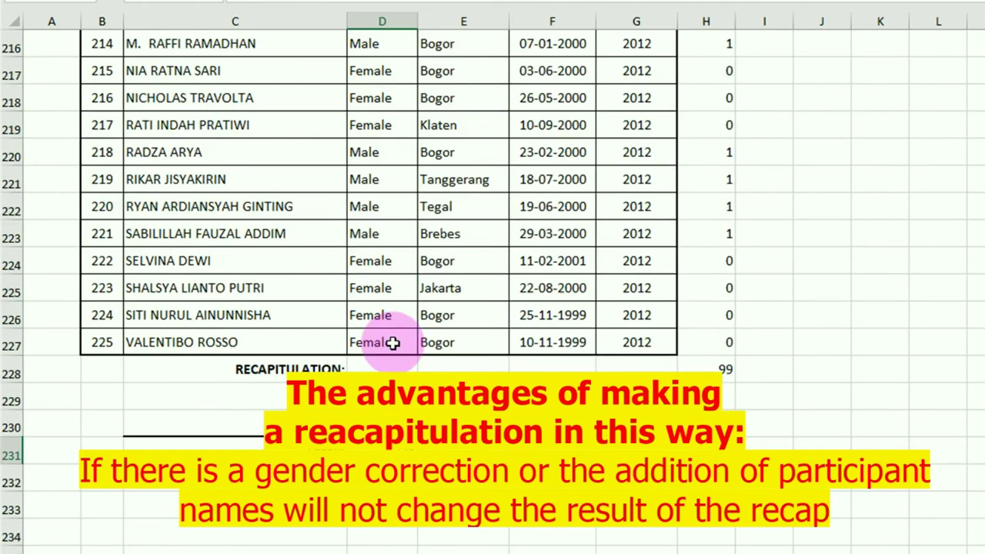
{"action": "scroll", "coordinate": [391, 341], "scroll_direction": "up", "scroll_amount": 1}
{"action": "scroll", "coordinate": [391, 341], "scroll_direction": "down", "scroll_amount": 1}
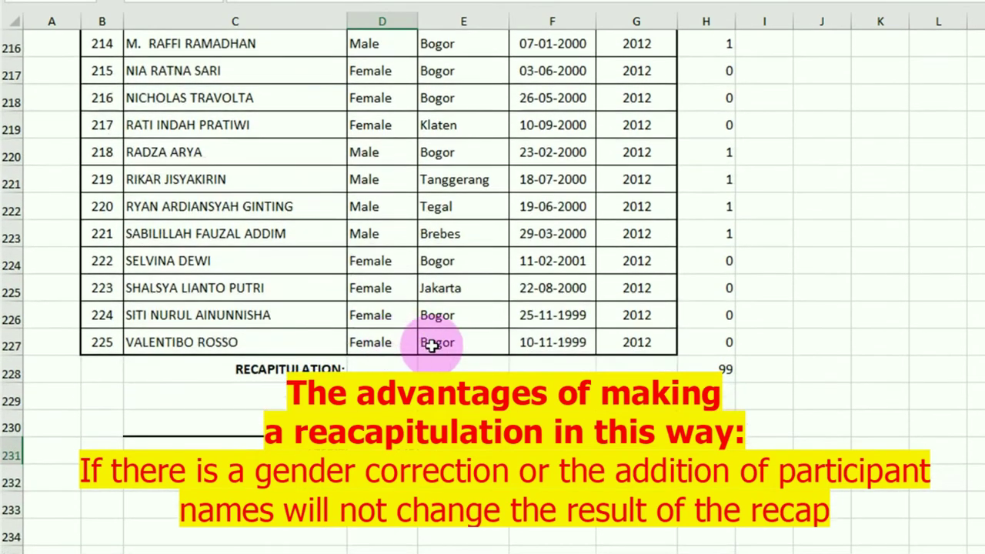
{"action": "scroll", "coordinate": [163, 123], "scroll_direction": "up", "scroll_amount": 1}
{"action": "scroll", "coordinate": [163, 123], "scroll_direction": "down", "scroll_amount": 1}
{"action": "left_click", "coordinate": [154, 125]}
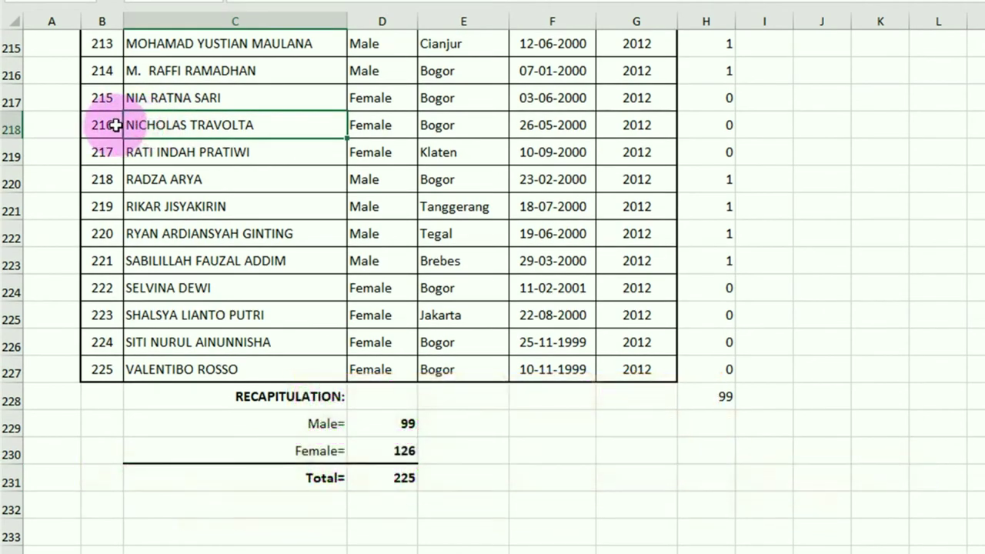
{"action": "mouse_move", "coordinate": [114, 125]}
{"action": "left_mouse_down"}
{"action": "mouse_move", "coordinate": [372, 125]}
{"action": "mouse_move", "coordinate": [260, 128]}
{"action": "left_mouse_up"}
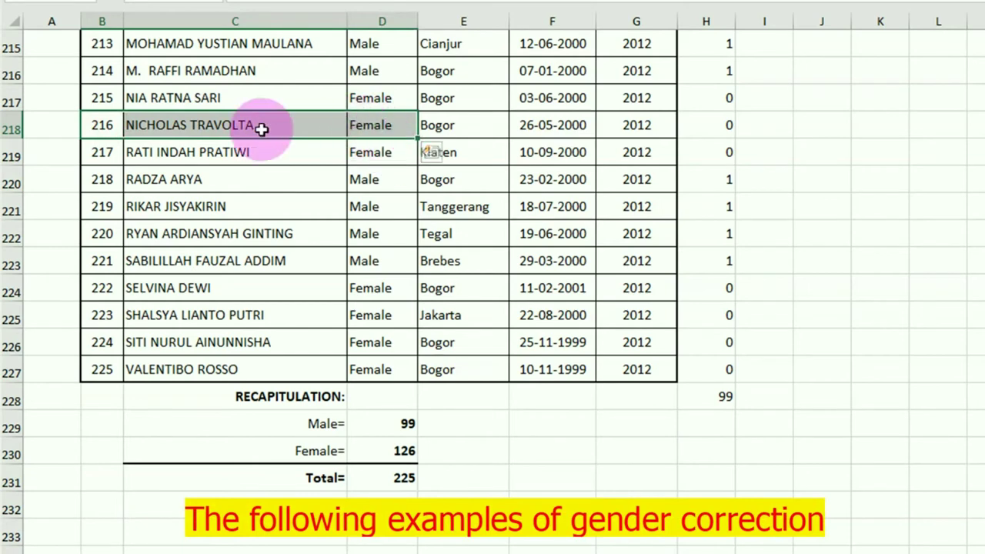
{"action": "left_click", "coordinate": [392, 127]}
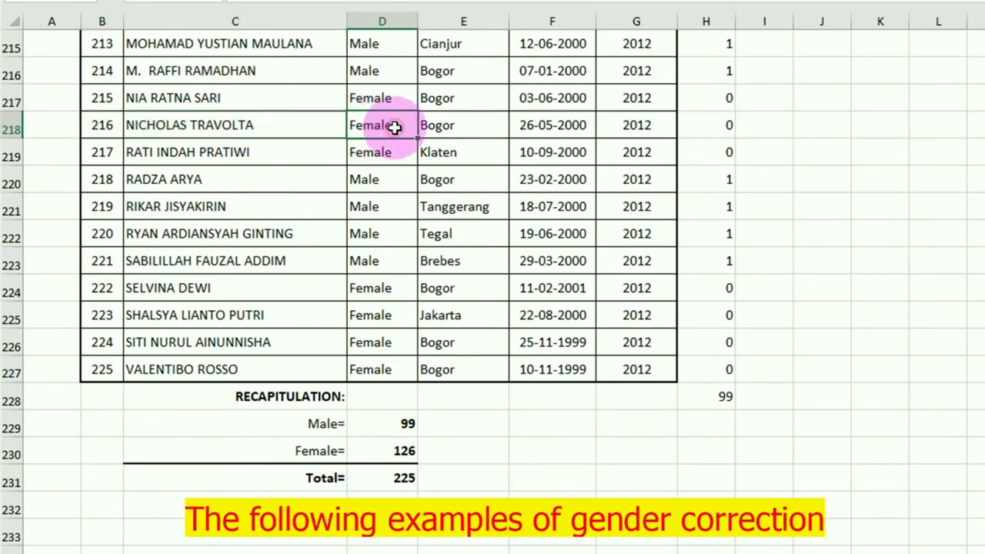
{"action": "double_click", "coordinate": [395, 127]}
{"action": "left_click_drag", "start_coordinate": [385, 125], "coordinate": [304, 125]}
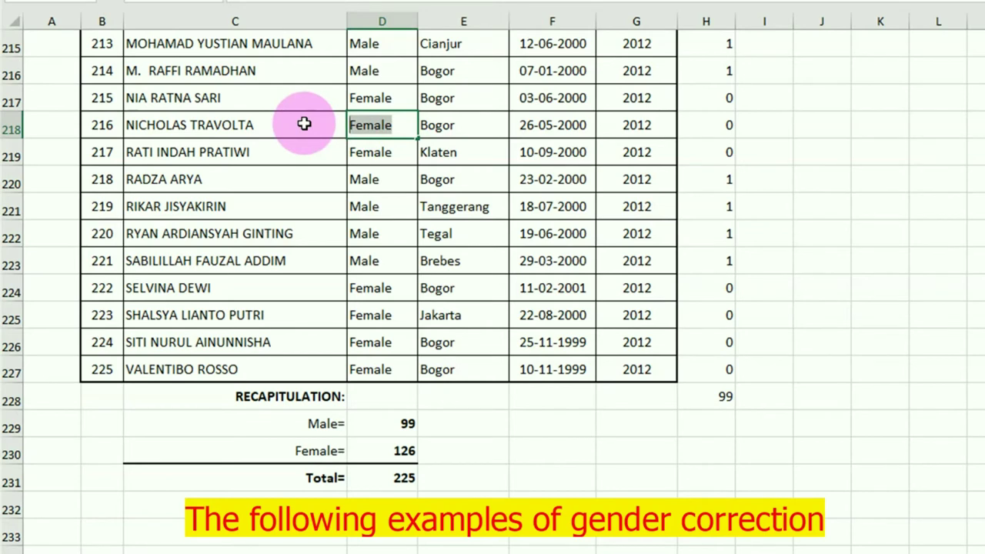
{"action": "type", "text": "M"}
{"action": "key", "text": "Return"}
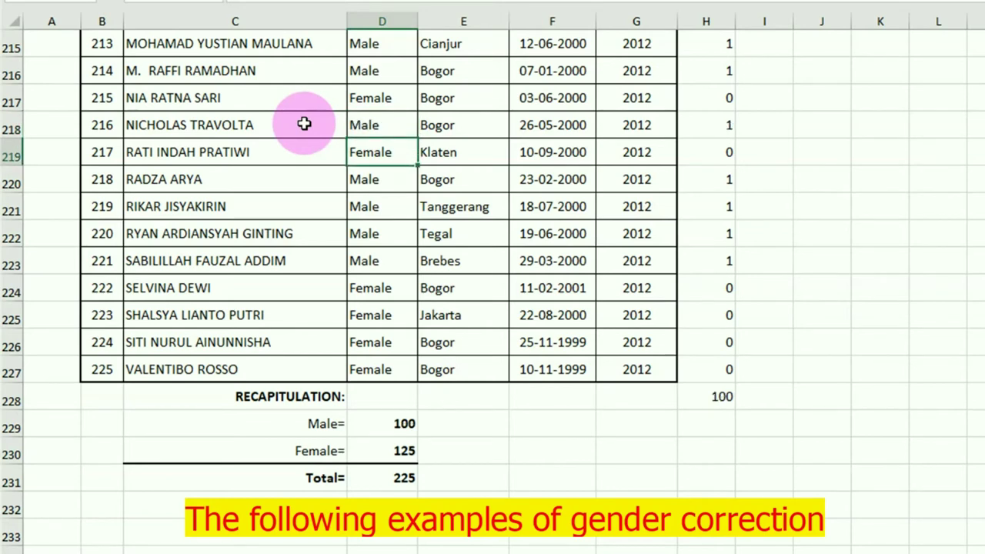
{"action": "left_click", "coordinate": [401, 423]}
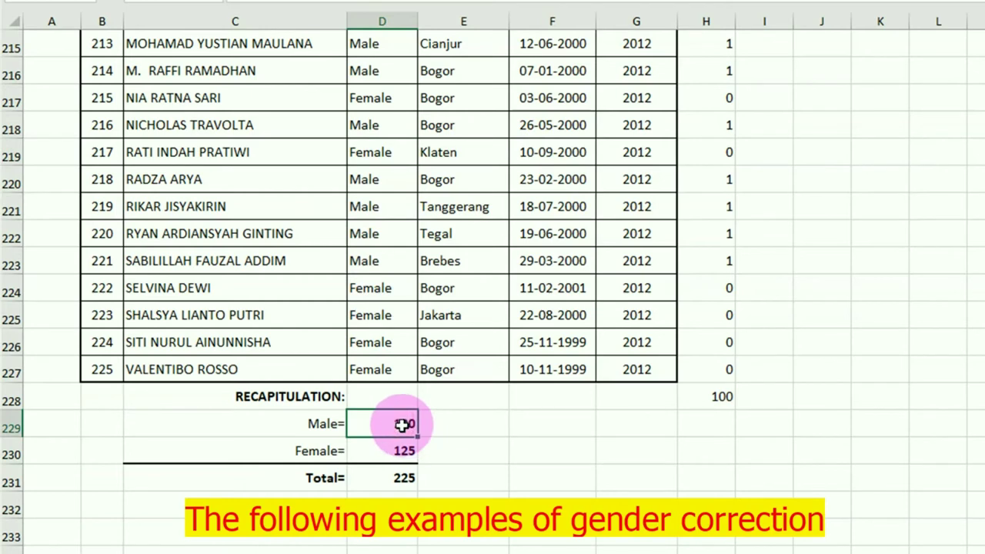
Set the last participant's gender in D227 to Male, making the recap Male= 101, Female= 124.
{"action": "left_click", "coordinate": [200, 371]}
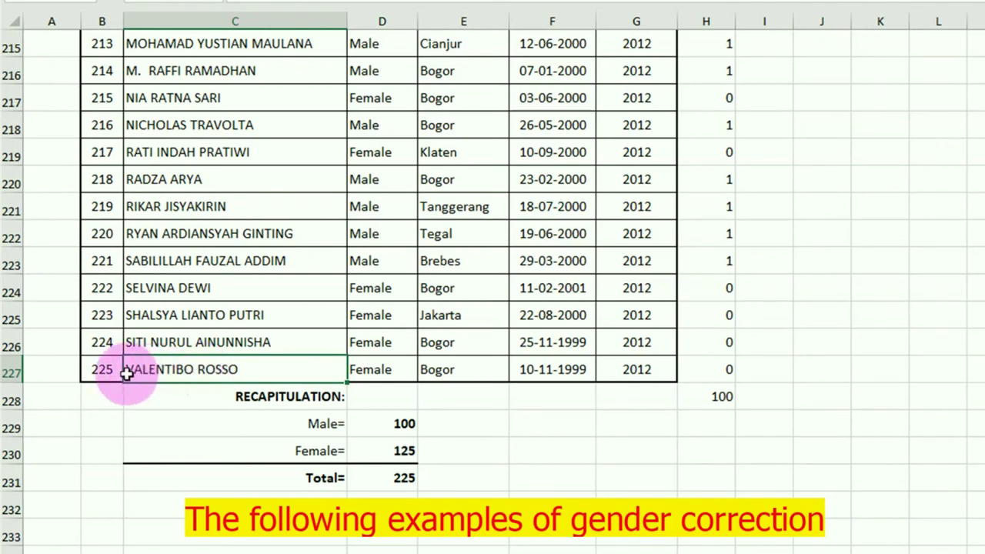
{"action": "left_click", "coordinate": [371, 372]}
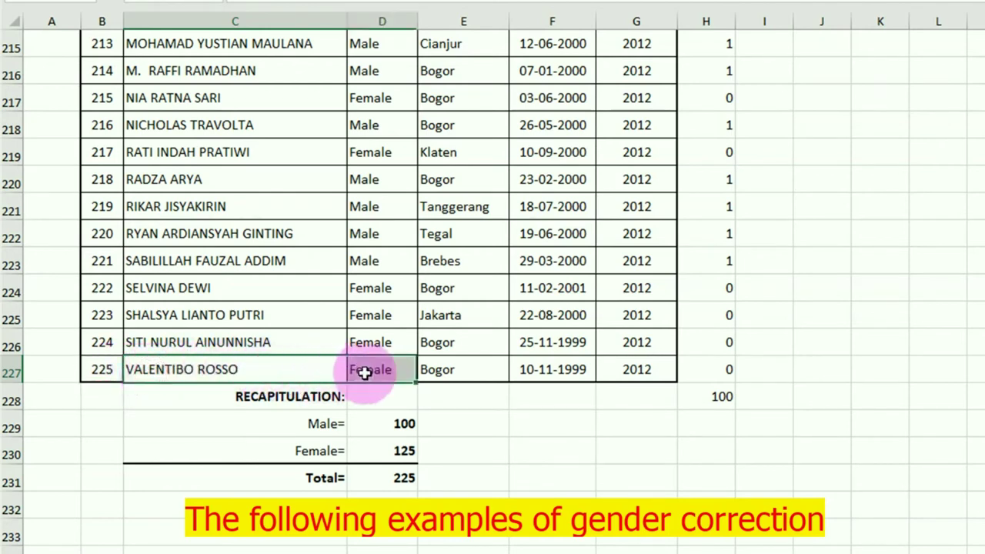
{"action": "key", "text": "ctrl+v"}
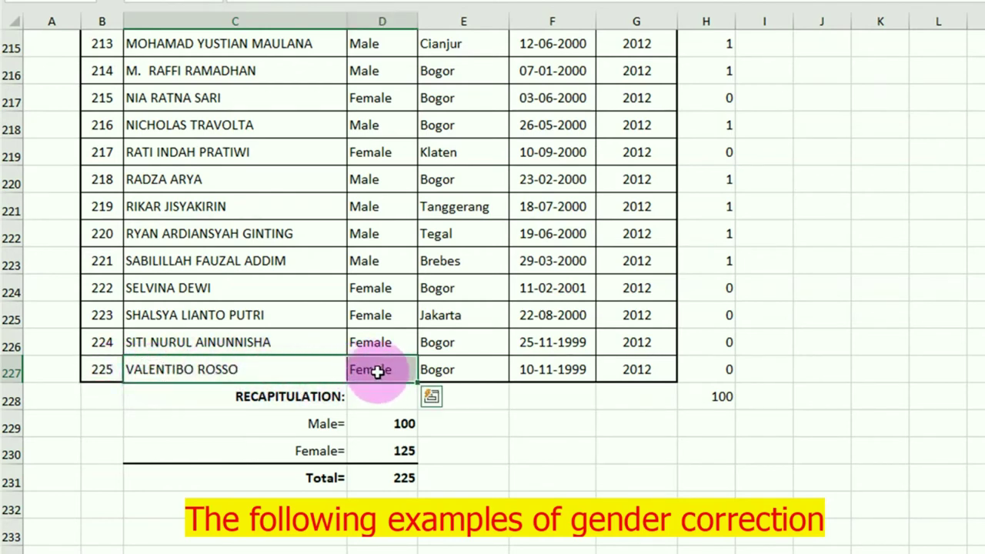
{"action": "left_click", "coordinate": [377, 372]}
{"action": "key", "text": "BackSpace"}
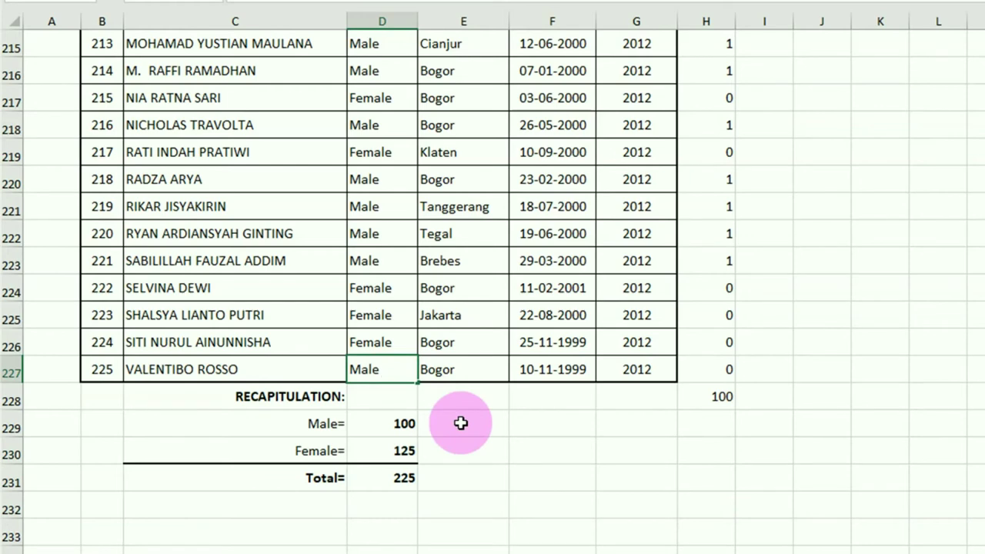
{"action": "key", "text": "Return"}
{"action": "left_click", "coordinate": [406, 424]}
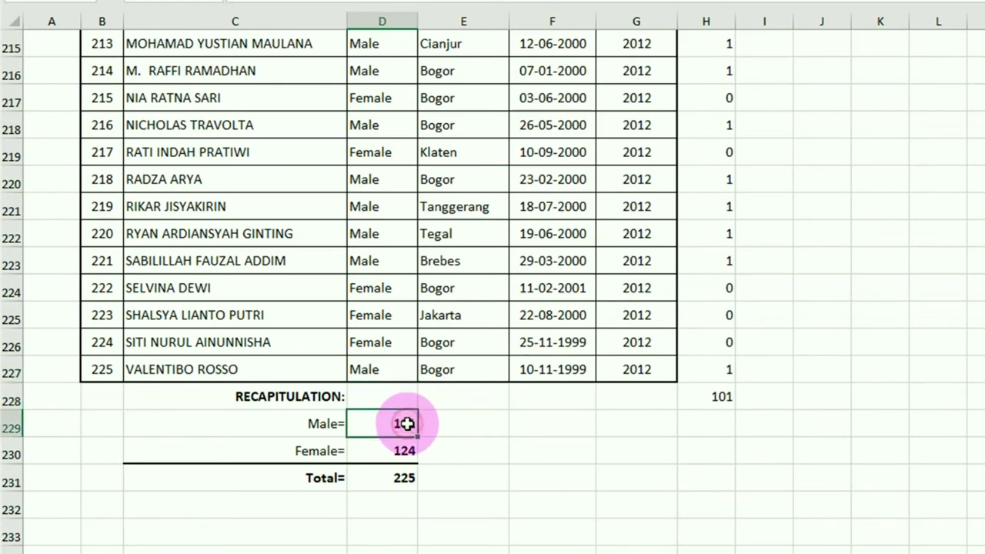
{"action": "key", "text": "Down"}
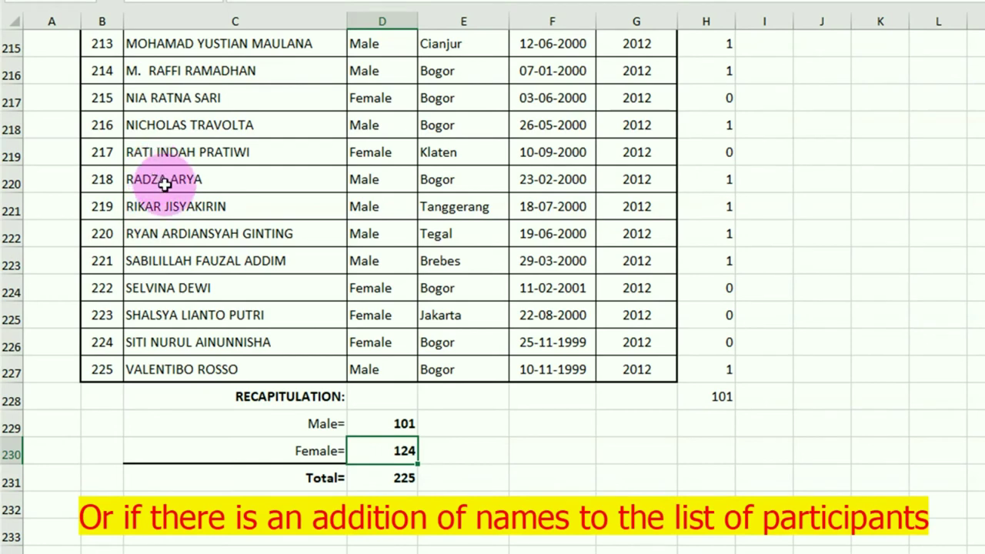
Insert two blank sheet rows at C222:C223, between serial numbers 219 and 220.
{"action": "left_click", "coordinate": [162, 229]}
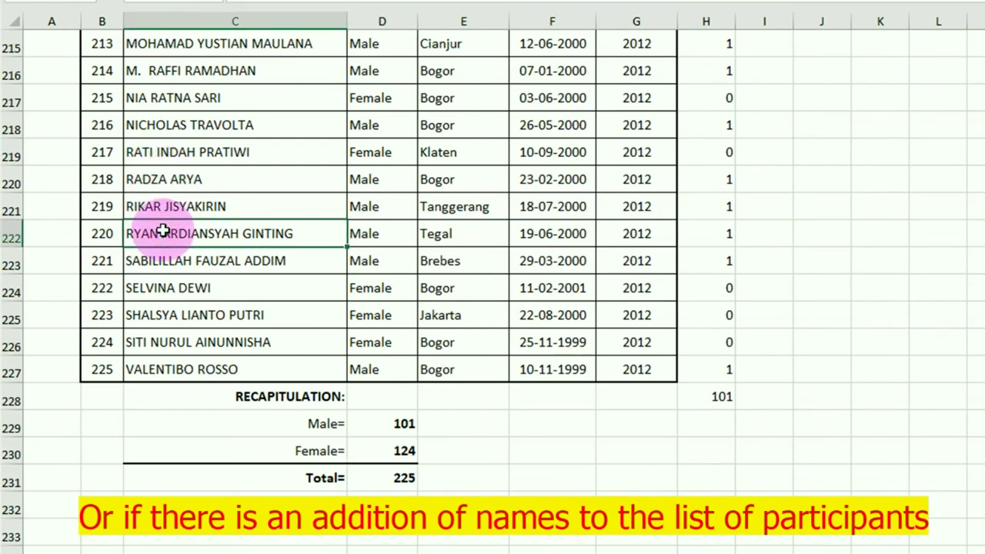
{"action": "left_click_drag", "start_coordinate": [162, 229], "coordinate": [163, 267]}
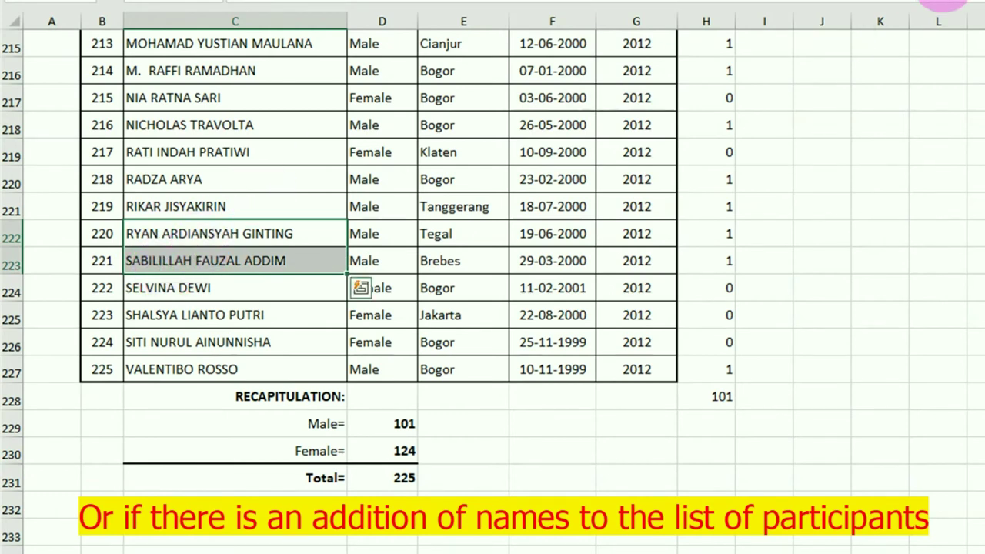
{"action": "left_click", "coordinate": [954, 3]}
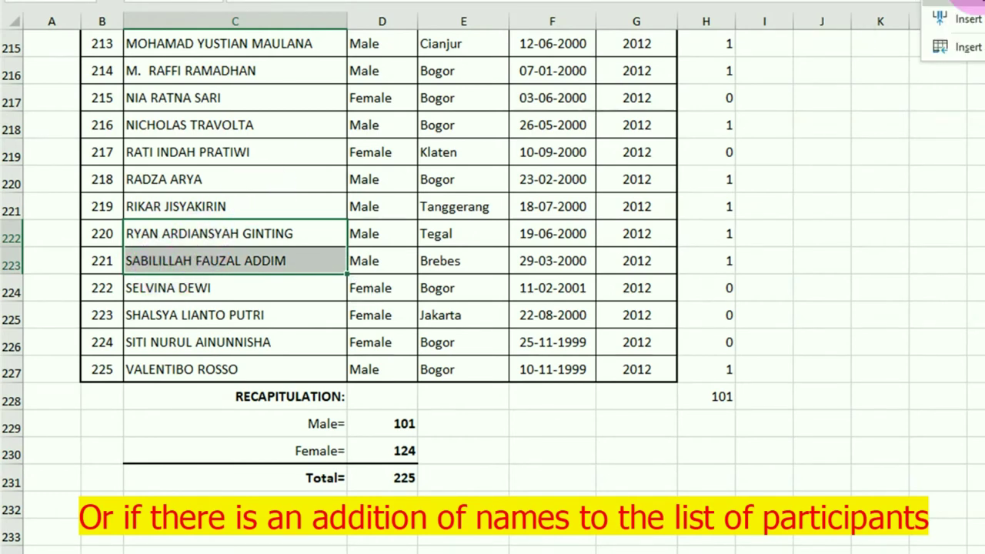
{"action": "left_click", "coordinate": [958, 47]}
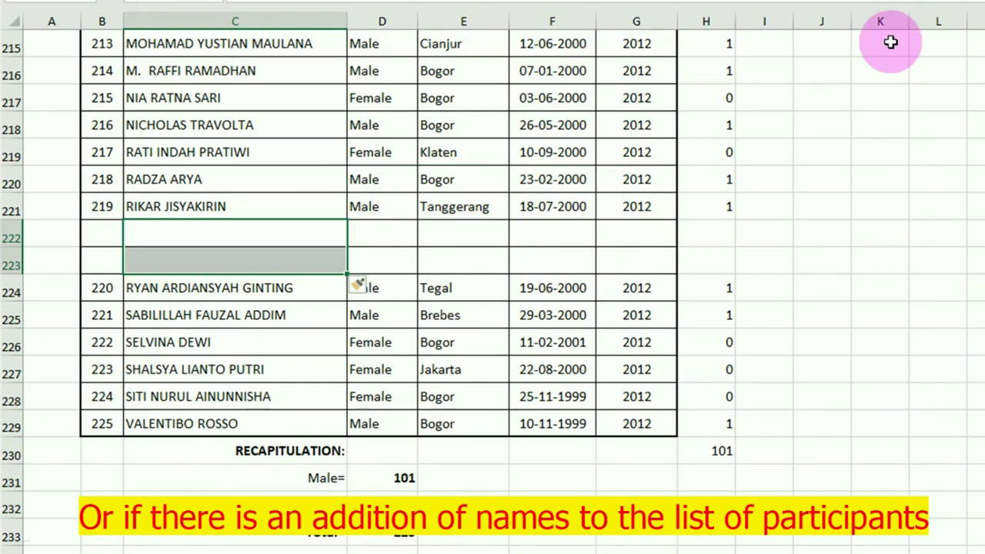
{"action": "left_click", "coordinate": [156, 238]}
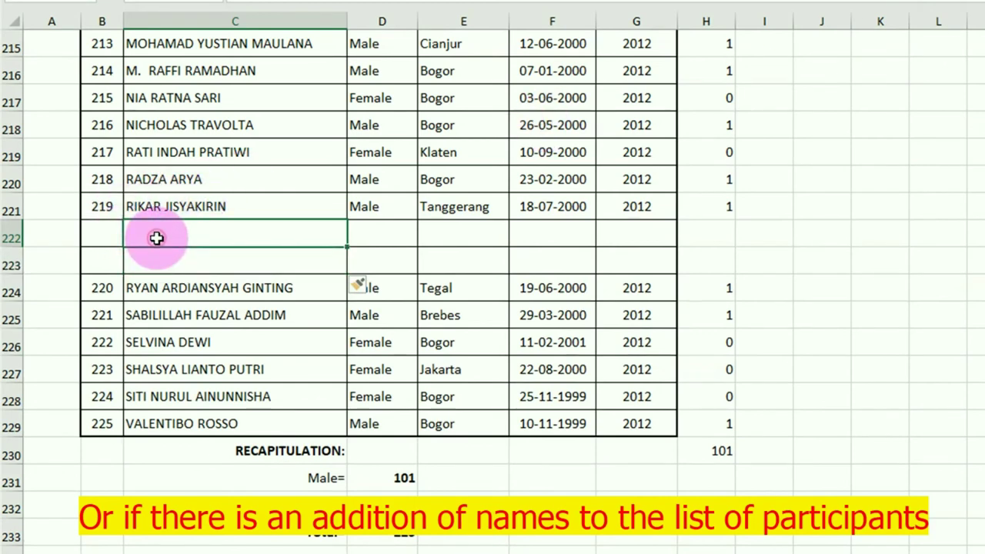
Renumber the serials down to B229 and add a male participant in row 222, raising Male to 102.
{"action": "left_click_drag", "start_coordinate": [103, 180], "coordinate": [115, 425]}
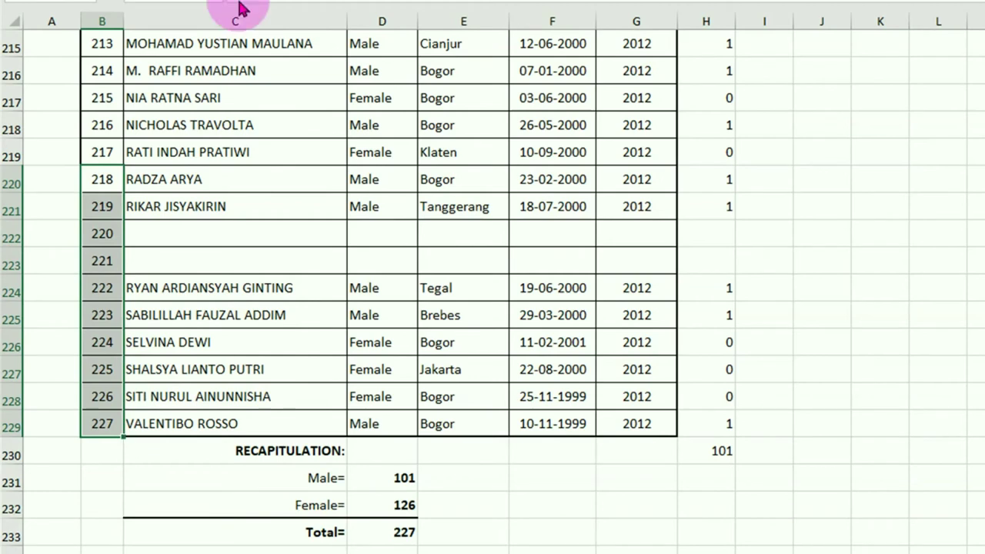
{"action": "left_click", "coordinate": [164, 233]}
{"action": "type", "text": "RICKY RAMDANI"}
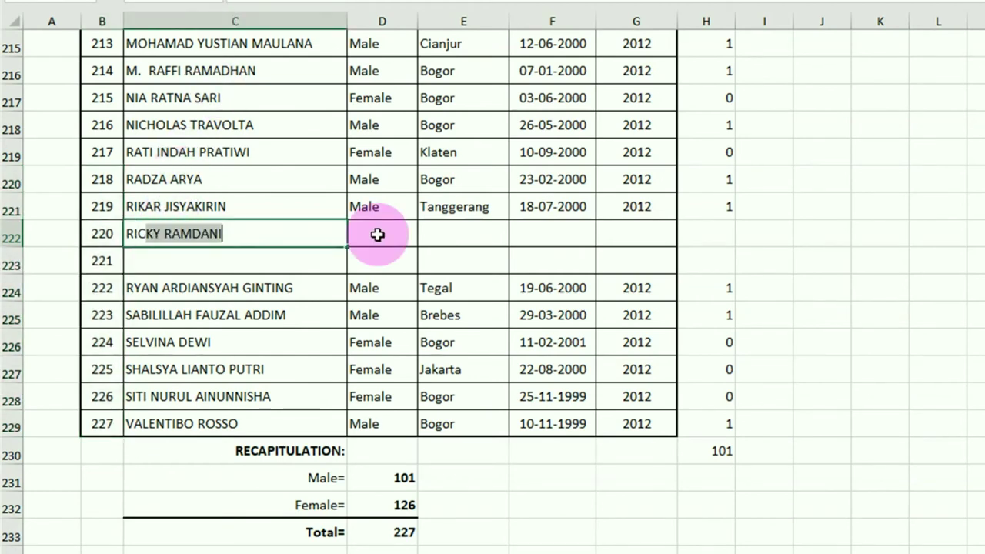
{"action": "type", "text": "OCARDO"}
{"action": "left_click", "coordinate": [377, 235]}
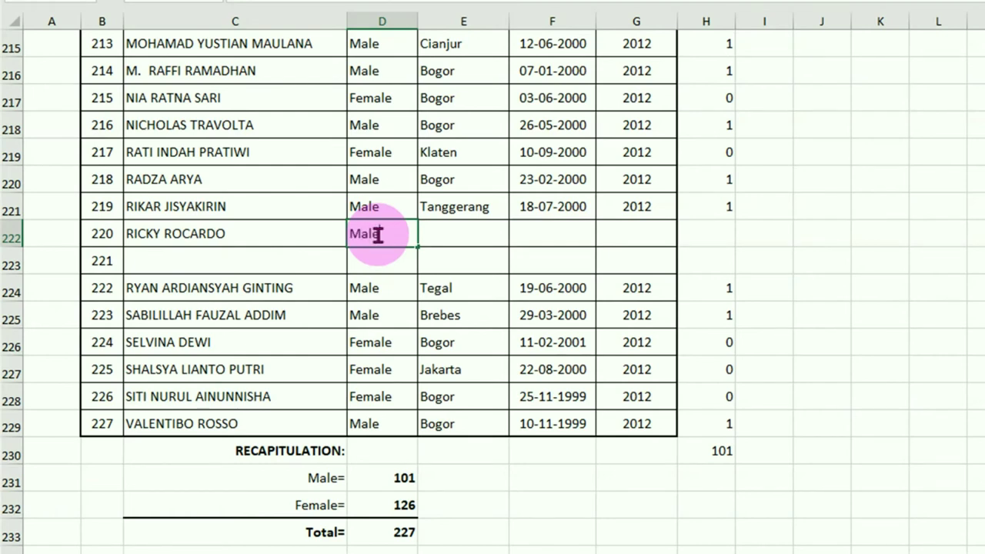
{"action": "key", "text": "Return"}
{"action": "left_click", "coordinate": [390, 478]}
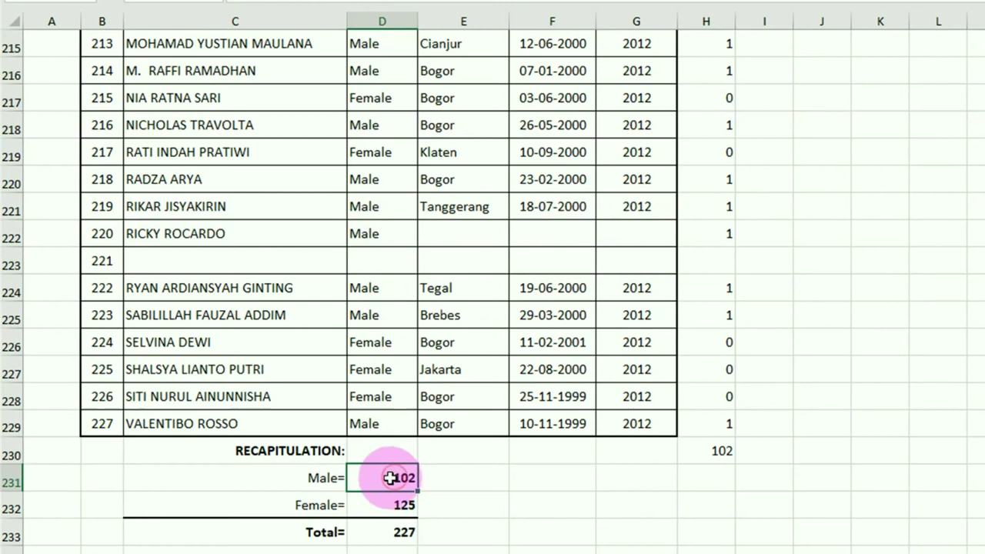
Add a female participant in row 223, bringing Female to 125 and Total to 227.
{"action": "left_click", "coordinate": [173, 258]}
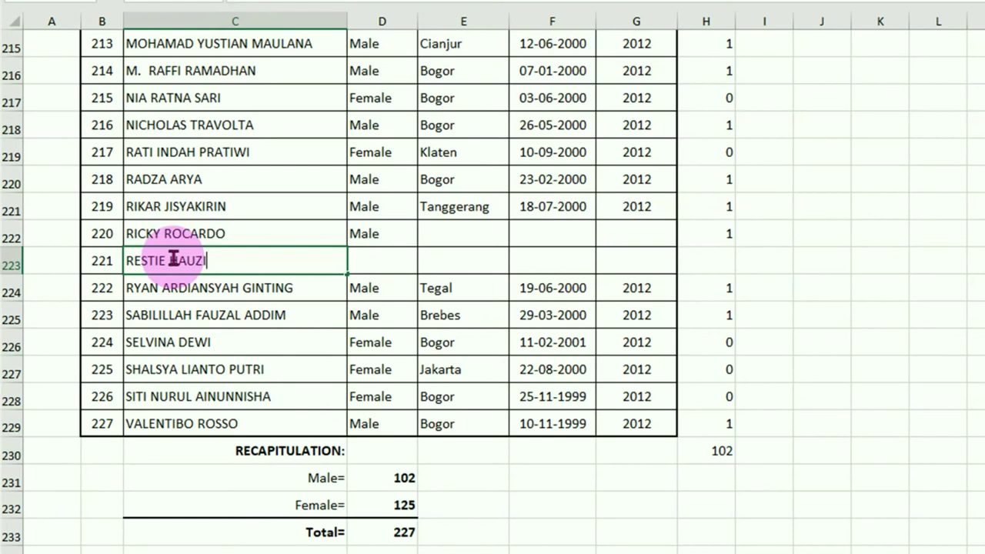
{"action": "type", "text": "AH"}
{"action": "left_click", "coordinate": [383, 260]}
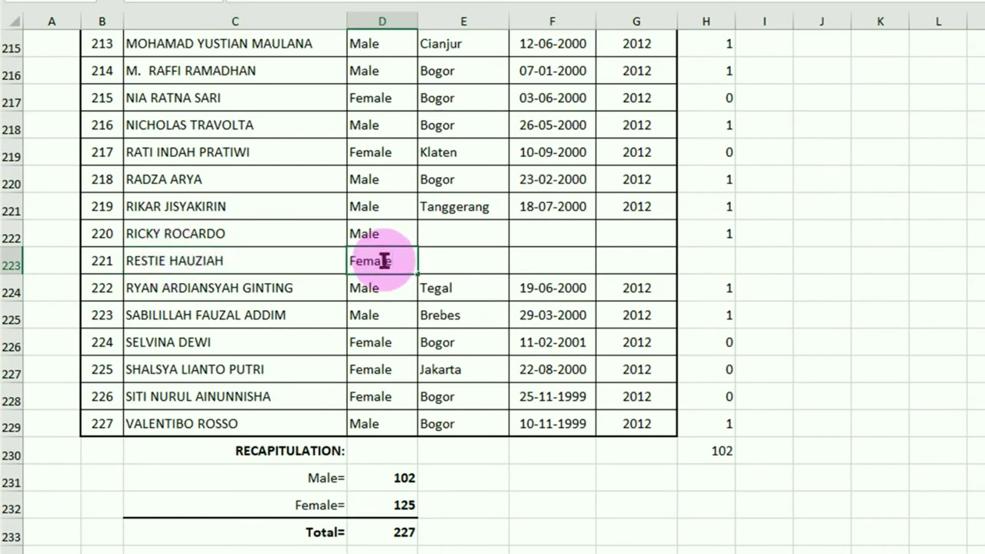
{"action": "type", "text": "Female"}
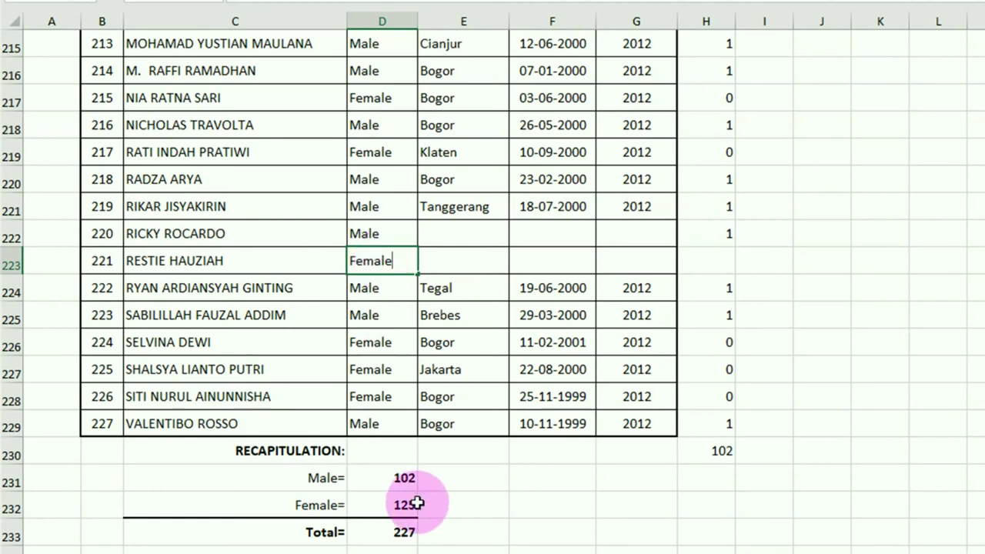
{"action": "key", "text": "Return"}
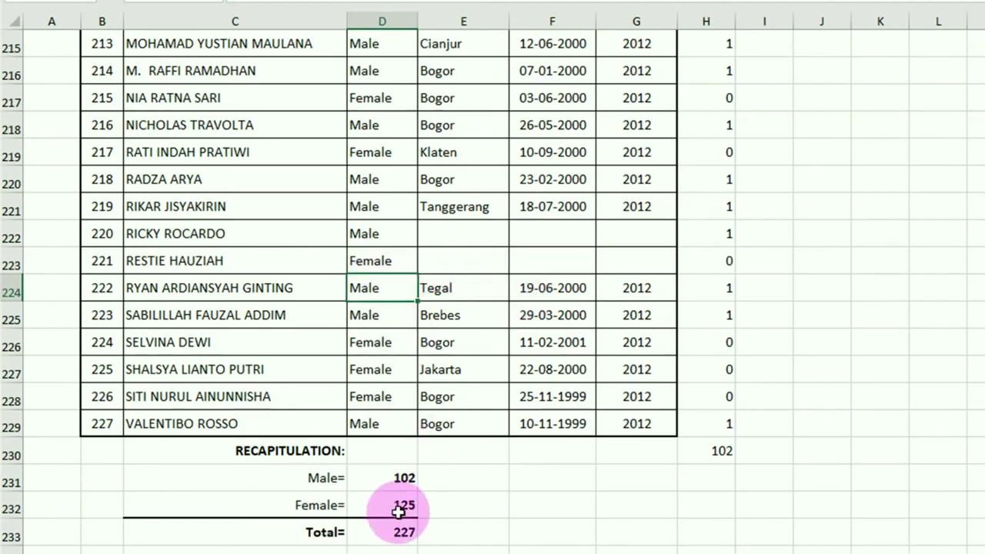
{"action": "left_click", "coordinate": [398, 512]}
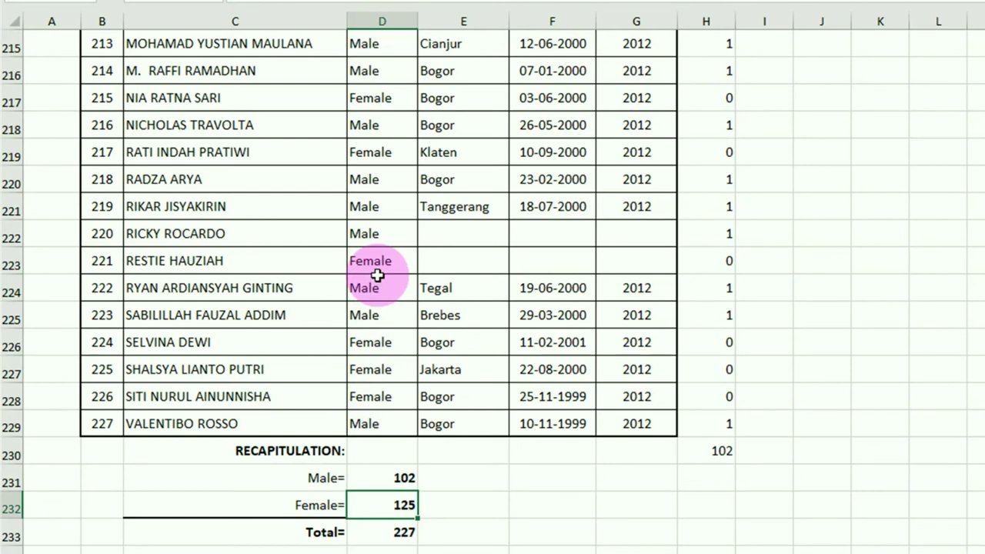
{"action": "left_click", "coordinate": [116, 429]}
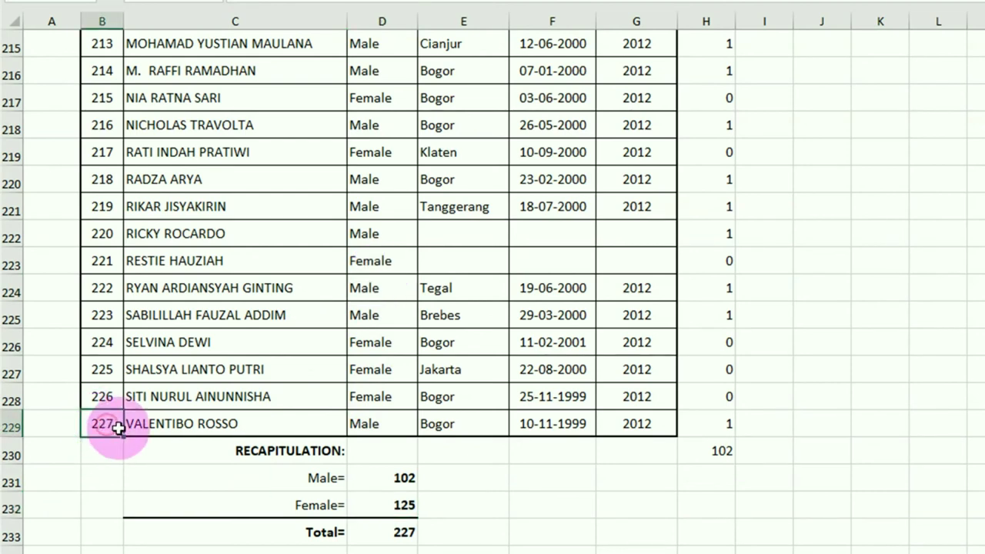
{"action": "left_click", "coordinate": [405, 531]}
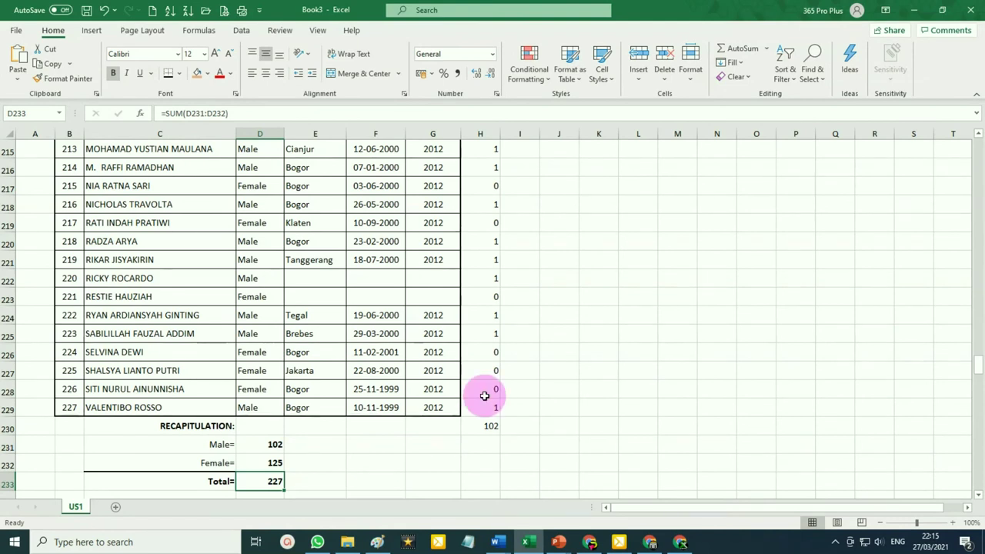
Hide helper column H at zero width, briefly restoring it before hiding it again.
{"action": "left_click_drag", "start_coordinate": [500, 135], "coordinate": [460, 134]}
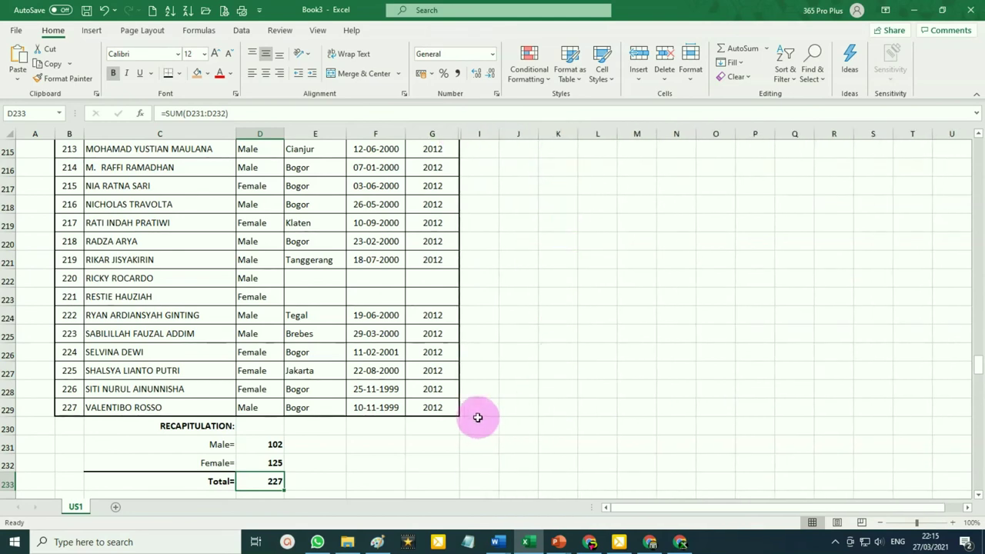
{"action": "scroll", "coordinate": [473, 323], "scroll_direction": "up", "scroll_amount": 3}
{"action": "scroll", "coordinate": [484, 240], "scroll_direction": "up", "scroll_amount": 1}
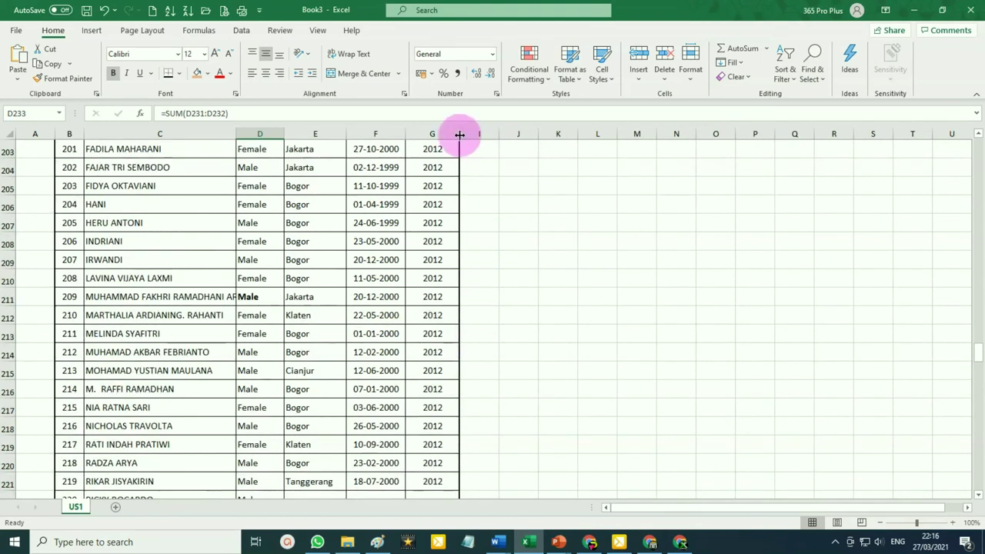
{"action": "left_click_drag", "start_coordinate": [462, 135], "coordinate": [497, 132]}
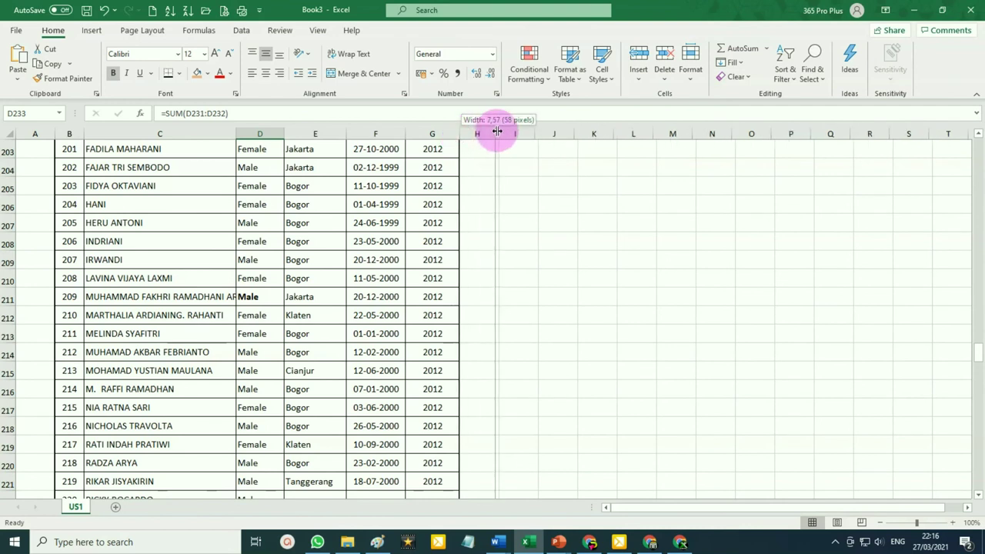
{"action": "left_click", "coordinate": [495, 134]}
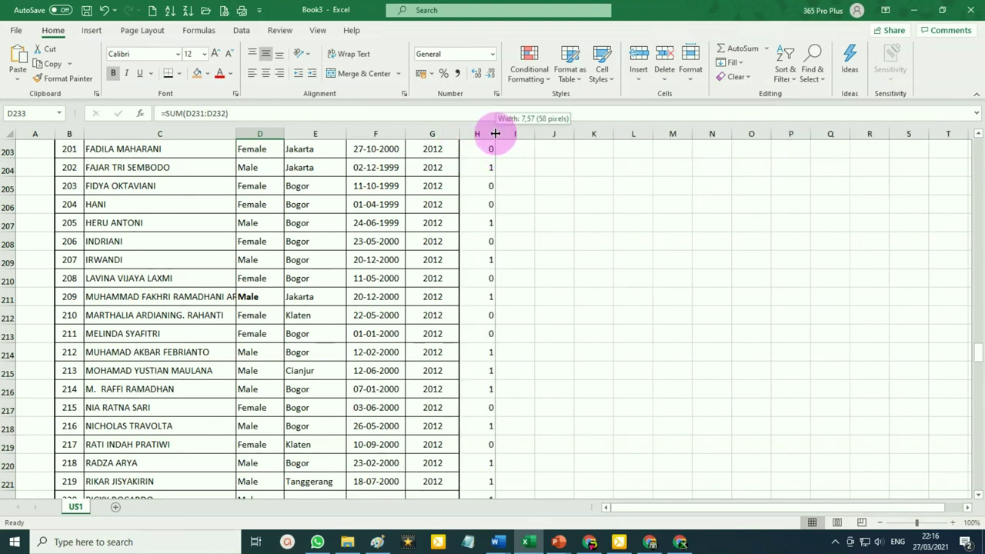
{"action": "left_click_drag", "start_coordinate": [496, 134], "coordinate": [459, 133]}
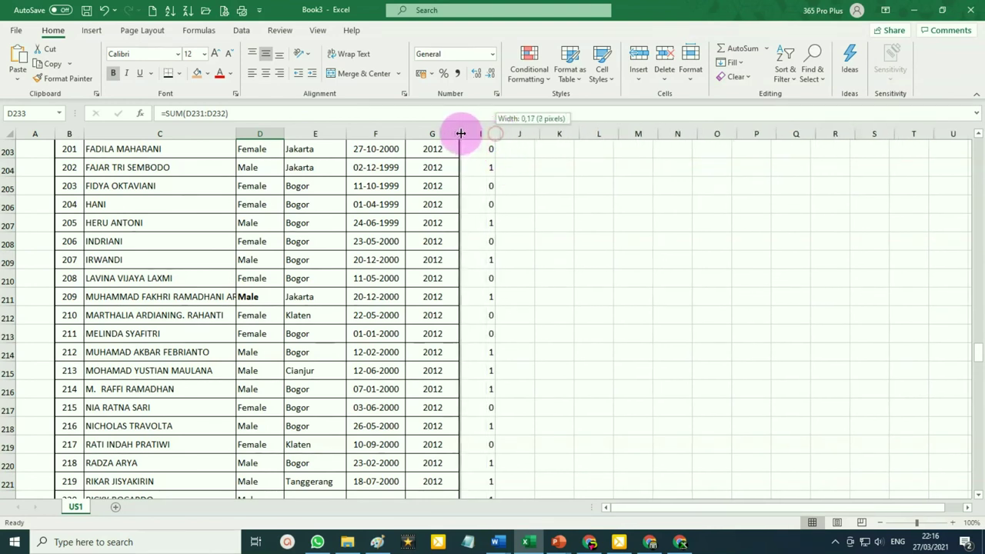
{"action": "left_click", "coordinate": [555, 209]}
{"action": "scroll", "coordinate": [423, 254], "scroll_direction": "up", "scroll_amount": 4}
{"action": "scroll", "coordinate": [446, 265], "scroll_direction": "up", "scroll_amount": 3}
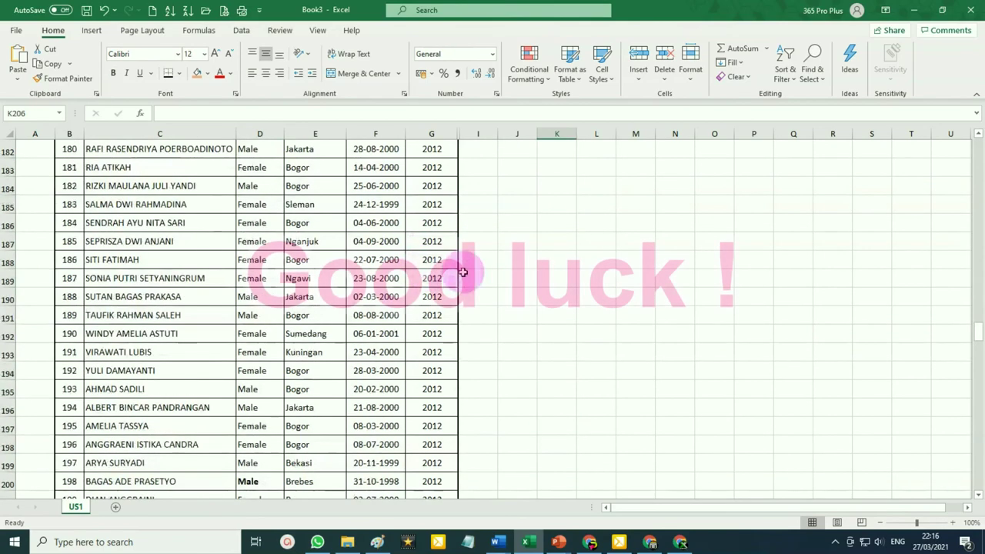
{"action": "scroll", "coordinate": [466, 272], "scroll_direction": "up", "scroll_amount": 2}
{"action": "scroll", "coordinate": [481, 275], "scroll_direction": "up", "scroll_amount": 5}
{"action": "scroll", "coordinate": [482, 275], "scroll_direction": "up", "scroll_amount": 2}
{"action": "scroll", "coordinate": [485, 266], "scroll_direction": "up", "scroll_amount": 12}
{"action": "scroll", "coordinate": [486, 262], "scroll_direction": "down", "scroll_amount": 5}
{"action": "scroll", "coordinate": [481, 254], "scroll_direction": "down", "scroll_amount": 5}
{"action": "scroll", "coordinate": [481, 254], "scroll_direction": "up", "scroll_amount": 6}
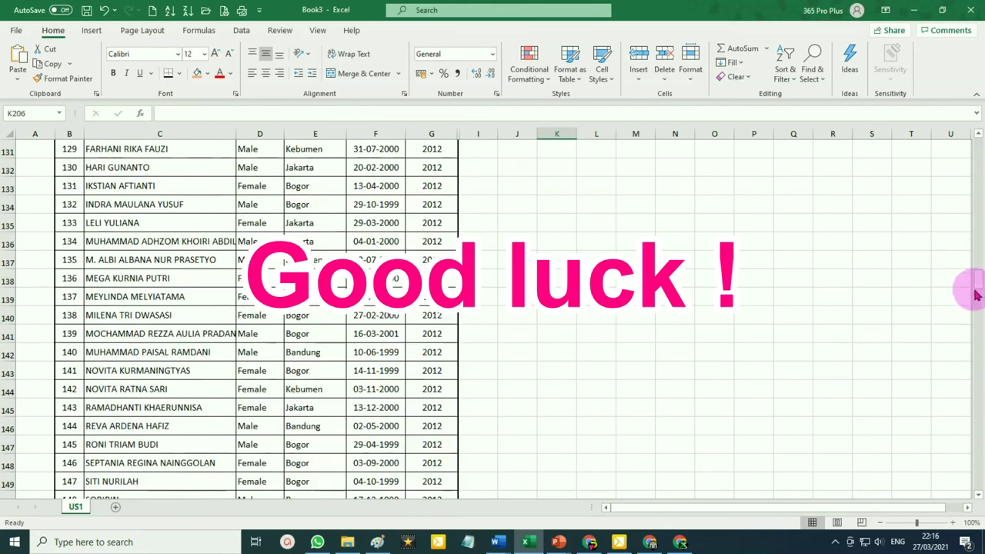
{"action": "left_click_drag", "start_coordinate": [976, 294], "coordinate": [979, 148]}
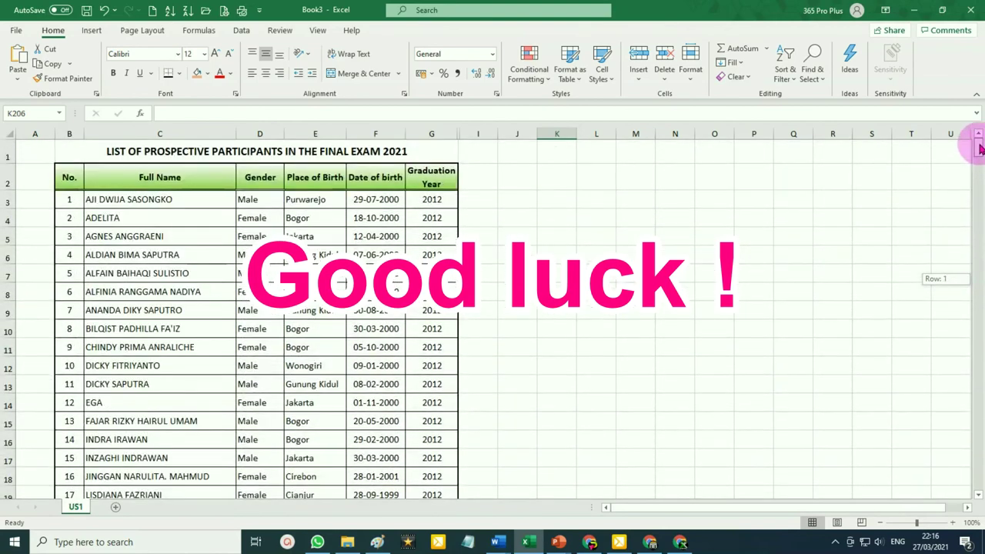
{"action": "left_click_drag", "start_coordinate": [979, 148], "coordinate": [974, 373]}
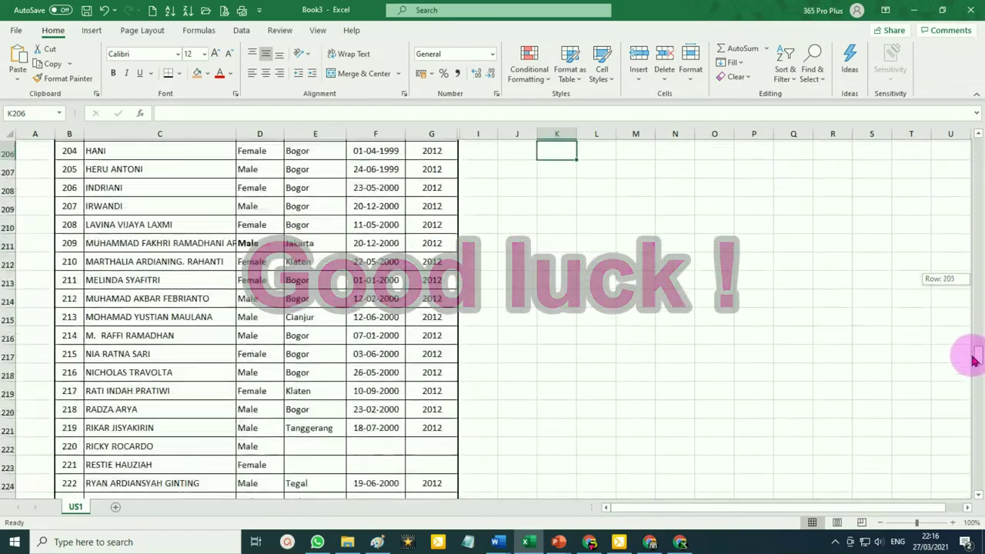